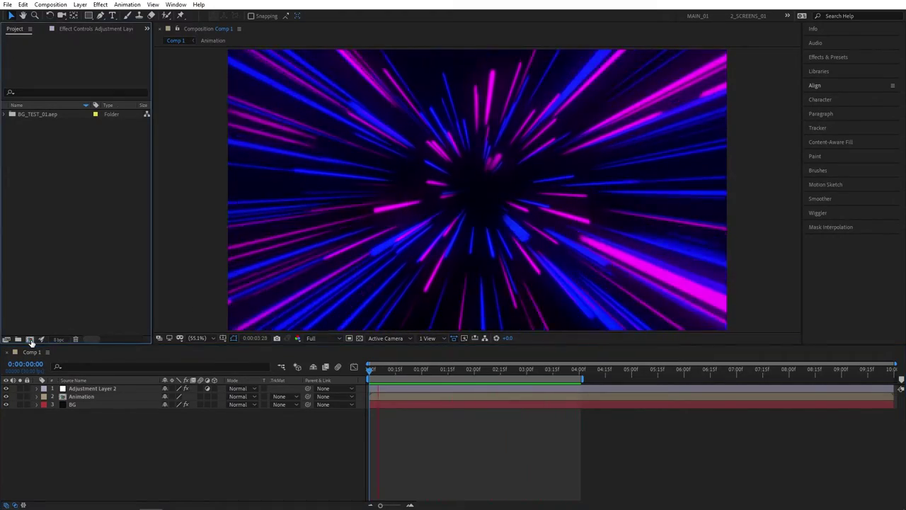
Step: Create a new composition named Render
{"action": "left_click", "coordinate": [30, 341]}
{"action": "type", "text": "Ren"}
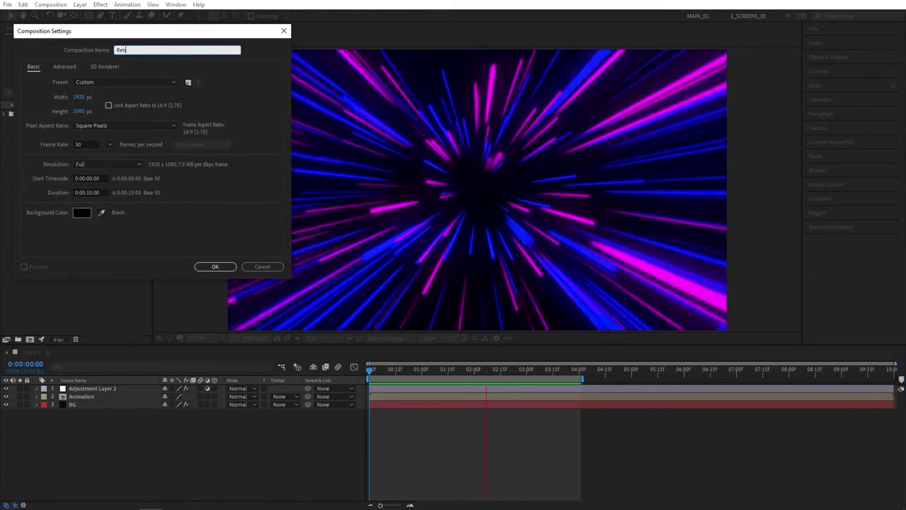
{"action": "type", "text": "der"}
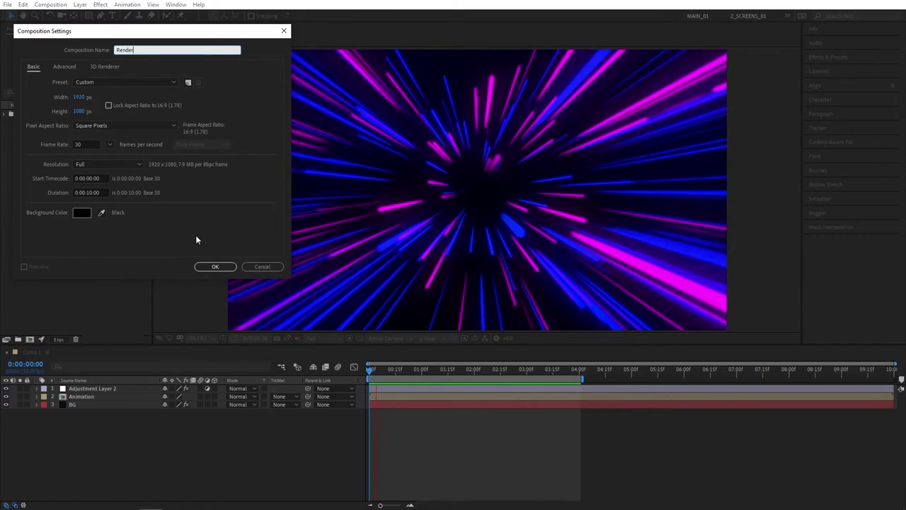
{"action": "left_click", "coordinate": [215, 267]}
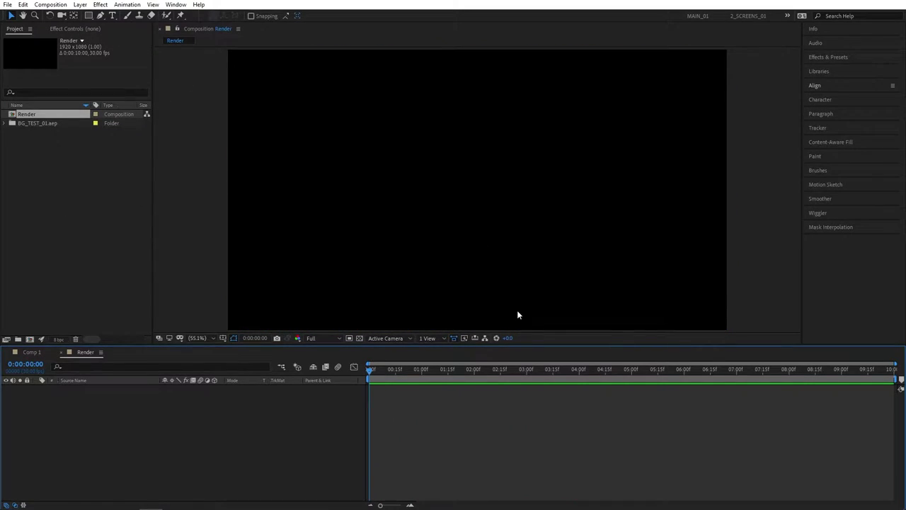
Step: Add a dark solid layer named Bg
{"action": "right_click", "coordinate": [97, 416]}
{"action": "mouse_move", "coordinate": [195, 308]}
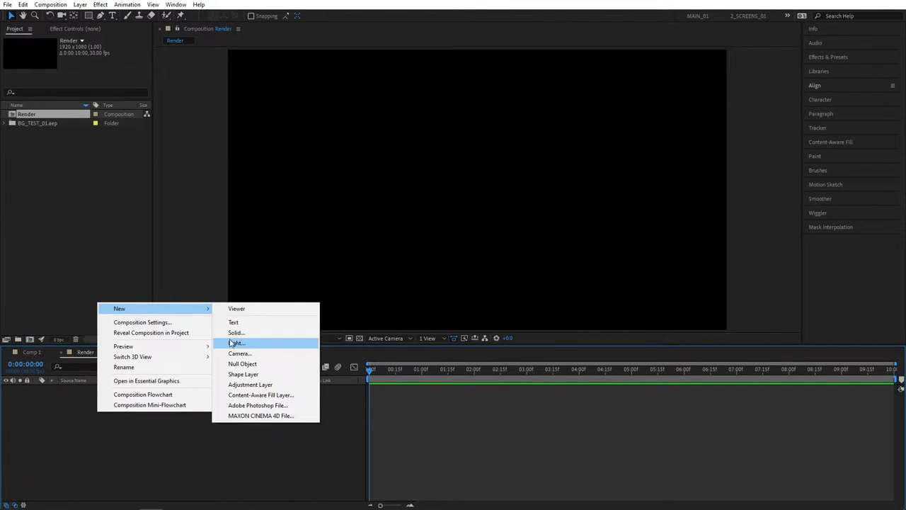
{"action": "left_click", "coordinate": [237, 332]}
{"action": "type", "text": "Bg"}
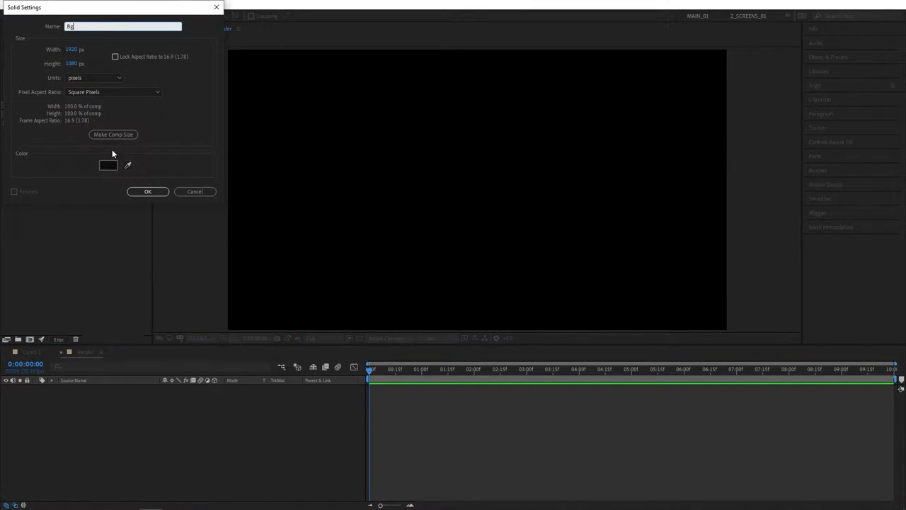
{"action": "left_click", "coordinate": [148, 191]}
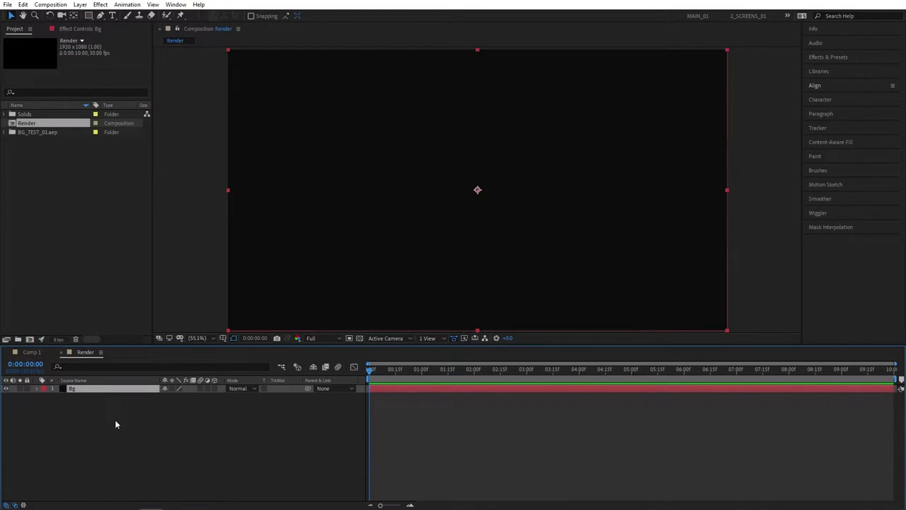
Step: Start a second solid named Stars and set its colour to white FFFFFF
{"action": "right_click", "coordinate": [105, 417]}
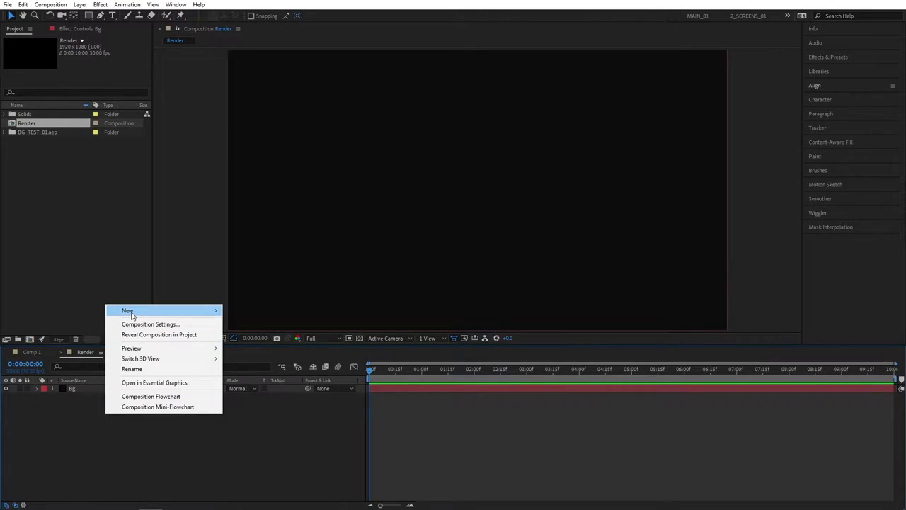
{"action": "mouse_move", "coordinate": [174, 312]}
{"action": "left_click", "coordinate": [248, 334]}
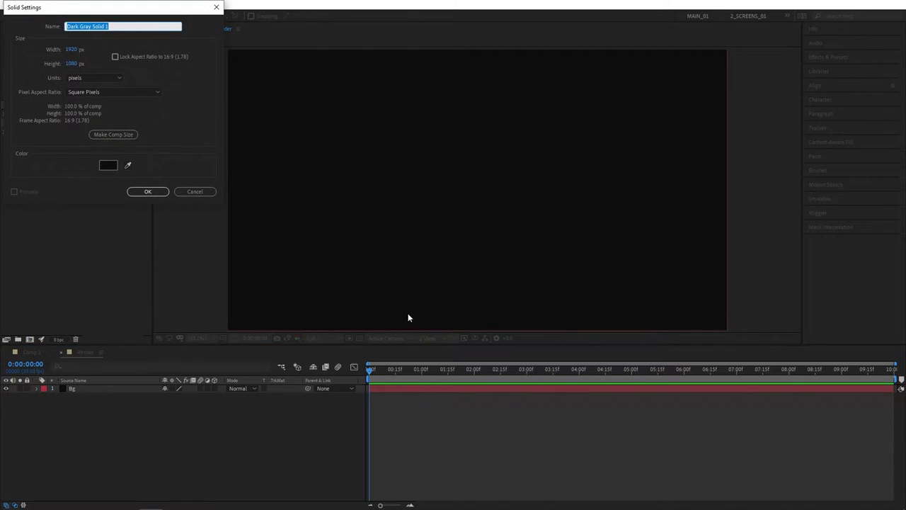
{"action": "type", "text": "Stars"}
{"action": "left_click", "coordinate": [108, 165]}
{"action": "type", "text": "ffffff"}
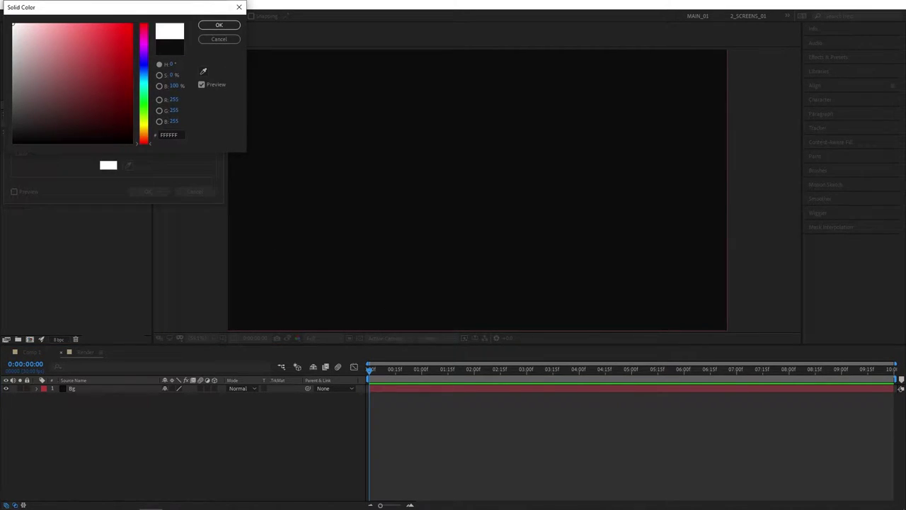
{"action": "left_click", "coordinate": [219, 25]}
Step: Confirm the white Stars solid and apply CC Star Burst to it
{"action": "left_click", "coordinate": [147, 195]}
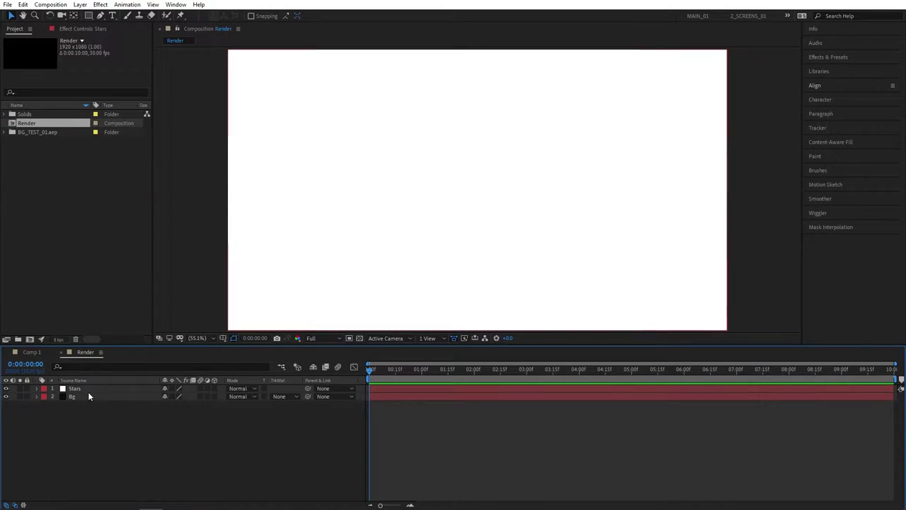
{"action": "left_click", "coordinate": [830, 57]}
{"action": "left_click", "coordinate": [824, 69]}
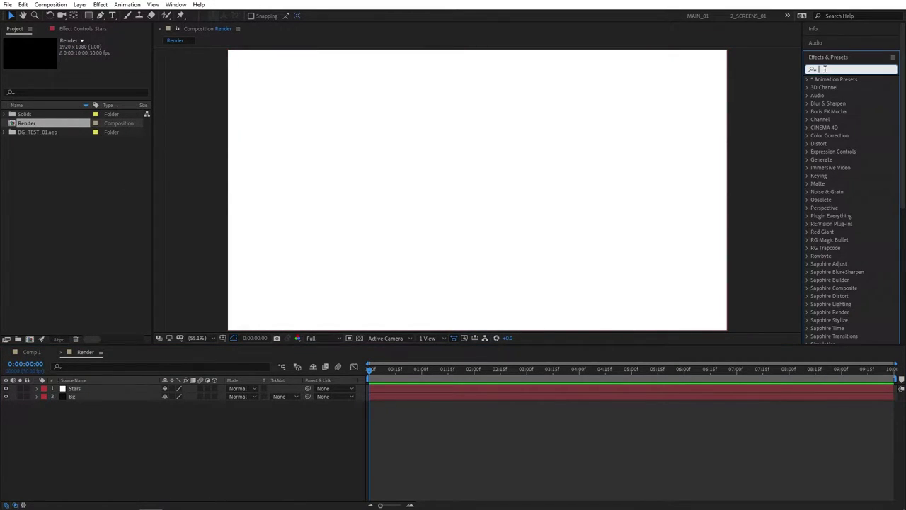
{"action": "type", "text": "star"}
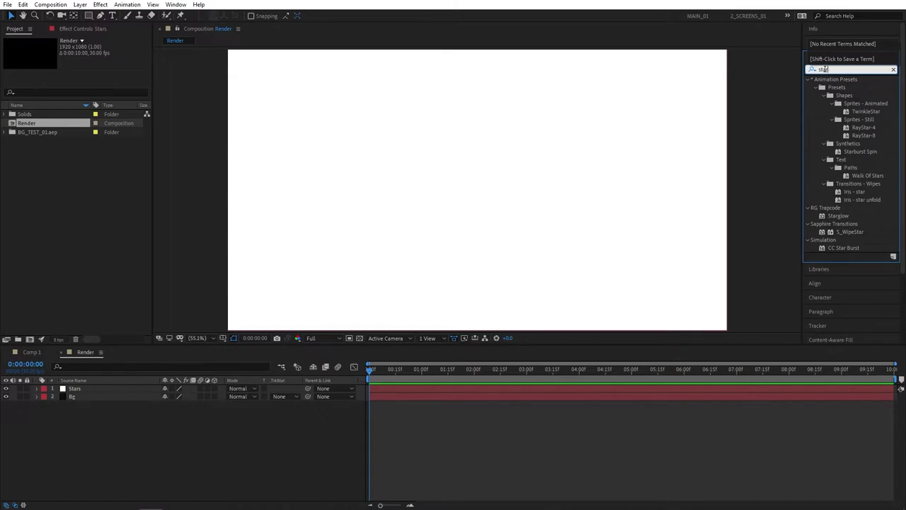
{"action": "left_click_drag", "start_coordinate": [843, 119], "coordinate": [75, 391]}
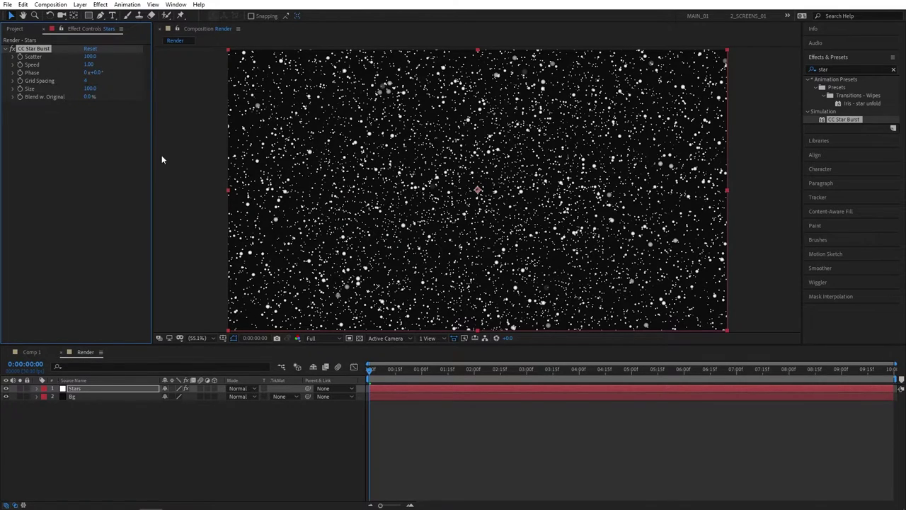
Step: Set CC Star Burst to Scatter 300, Grid Spacing 8, Size 75, then preview
{"action": "left_click", "coordinate": [91, 55]}
{"action": "type", "text": "300"}
{"action": "key", "text": "Return"}
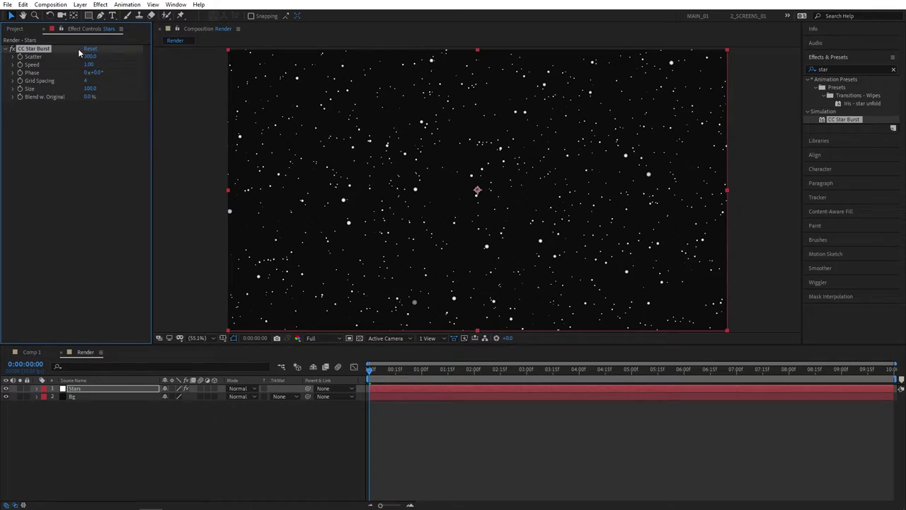
{"action": "left_click_drag", "start_coordinate": [87, 83], "coordinate": [87, 82]}
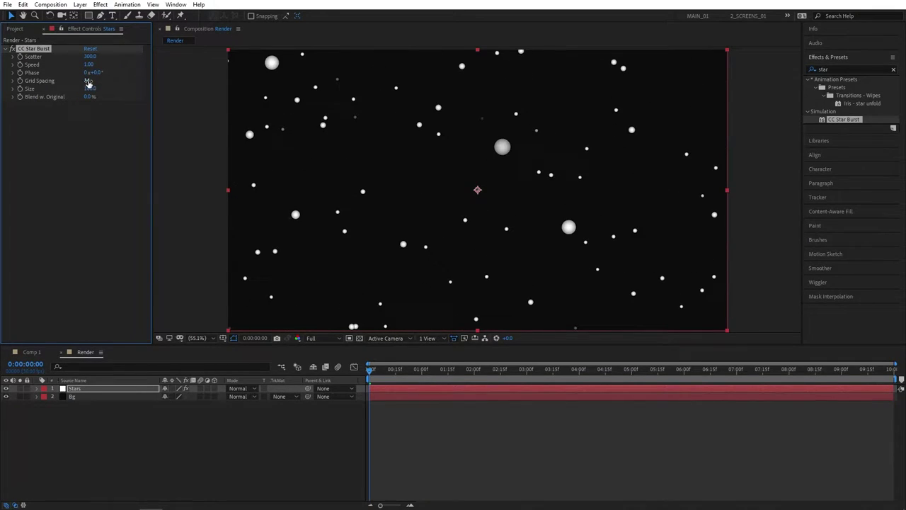
{"action": "left_click", "coordinate": [85, 84]}
{"action": "type", "text": "8"}
{"action": "key", "text": "Return"}
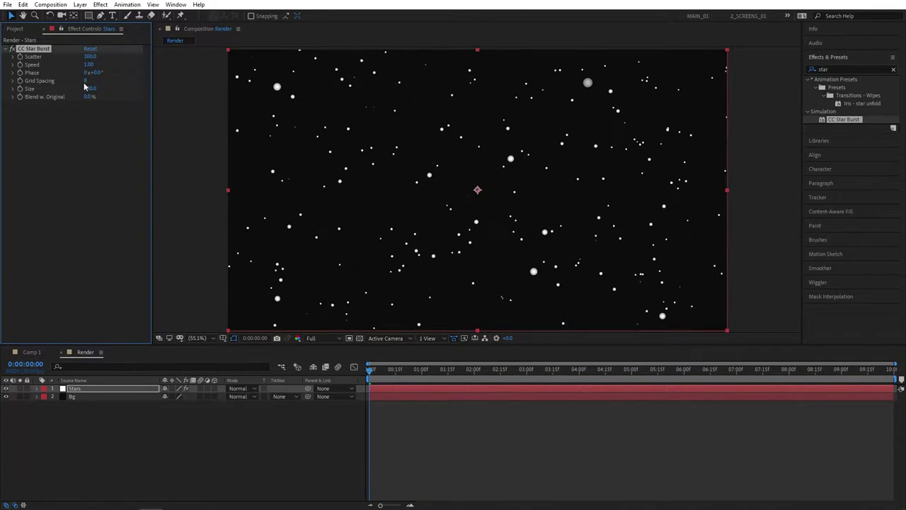
{"action": "left_click", "coordinate": [91, 89]}
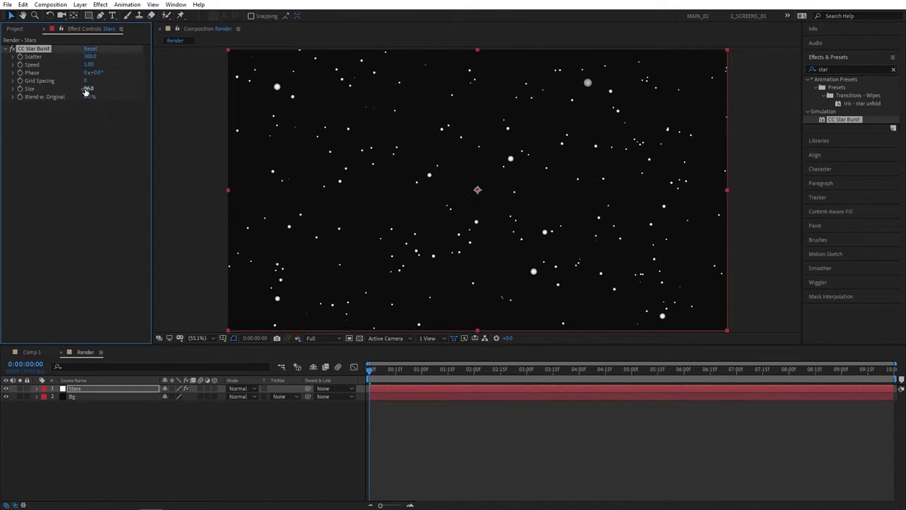
{"action": "key", "text": "Return"}
{"action": "mouse_move", "coordinate": [372, 369]}
{"action": "left_mouse_down"}
{"action": "mouse_move", "coordinate": [431, 369]}
{"action": "mouse_move", "coordinate": [373, 371]}
{"action": "left_mouse_up"}
{"action": "key", "text": "space"}
{"action": "key", "text": "space"}
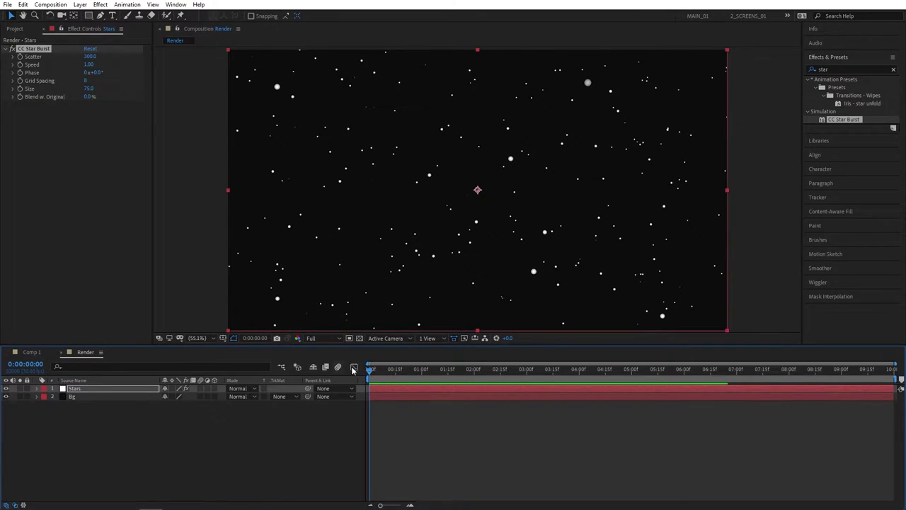
Step: Apply CC Light Burst 2.5 to the Stars layer with Ray Length -150
{"action": "key", "text": "ctrl+5"}
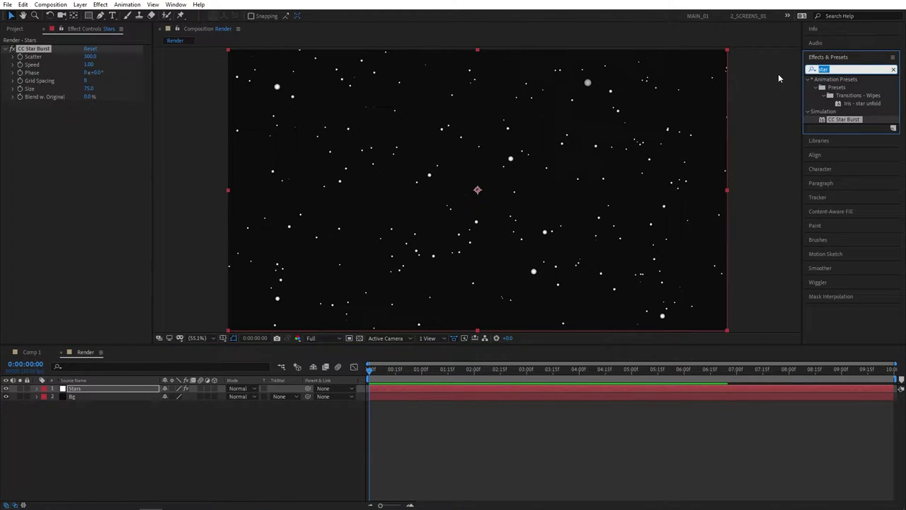
{"action": "type", "text": "cc lig"}
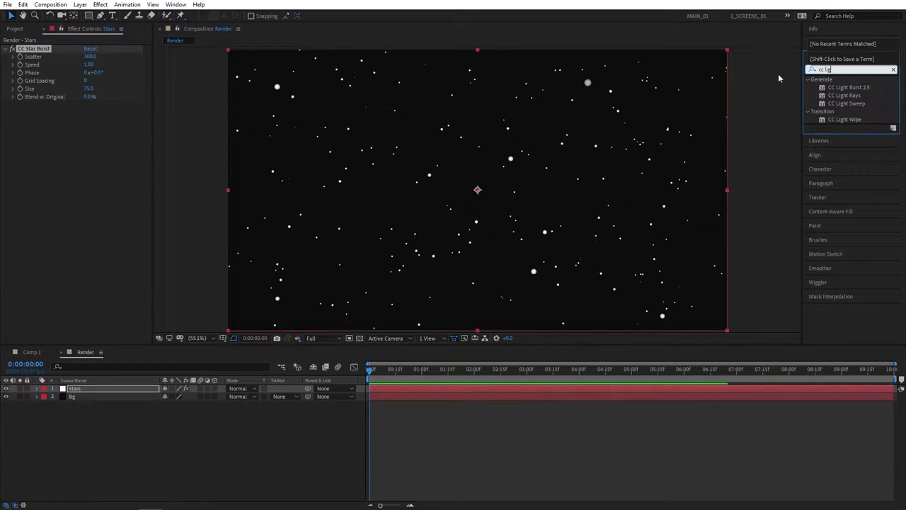
{"action": "left_click_drag", "start_coordinate": [860, 87], "coordinate": [78, 389]}
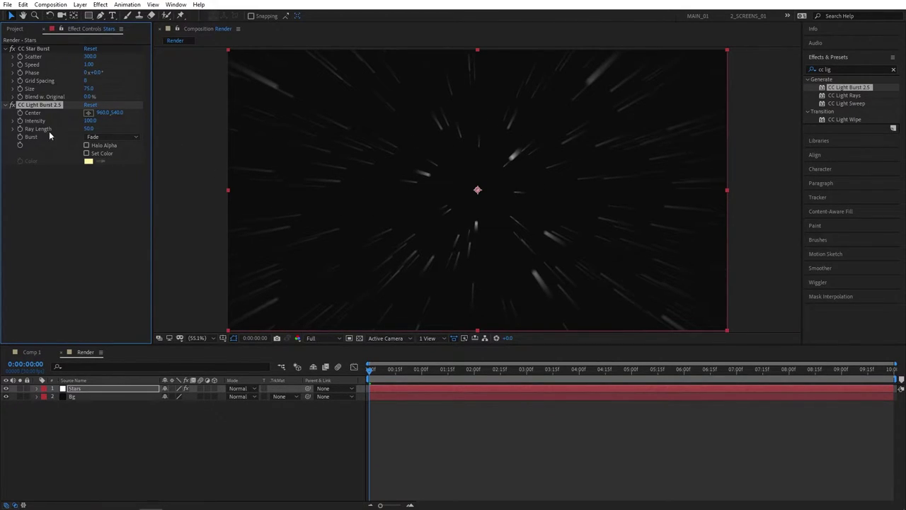
{"action": "left_click", "coordinate": [89, 129]}
{"action": "type", "text": "-150"}
{"action": "key", "text": "Return"}
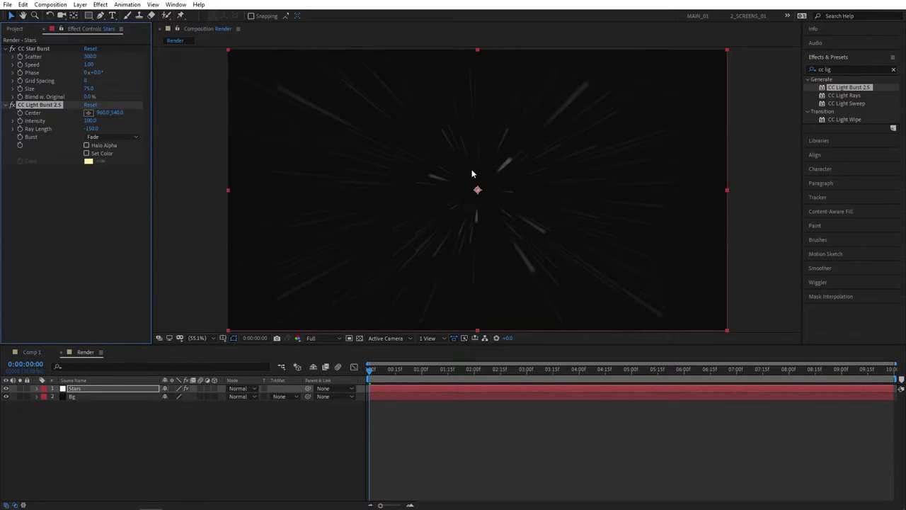
Step: Lower the preview resolution to Half and scrub to check the streaks
{"action": "left_click_drag", "start_coordinate": [375, 368], "coordinate": [405, 369]}
{"action": "left_click", "coordinate": [371, 368]}
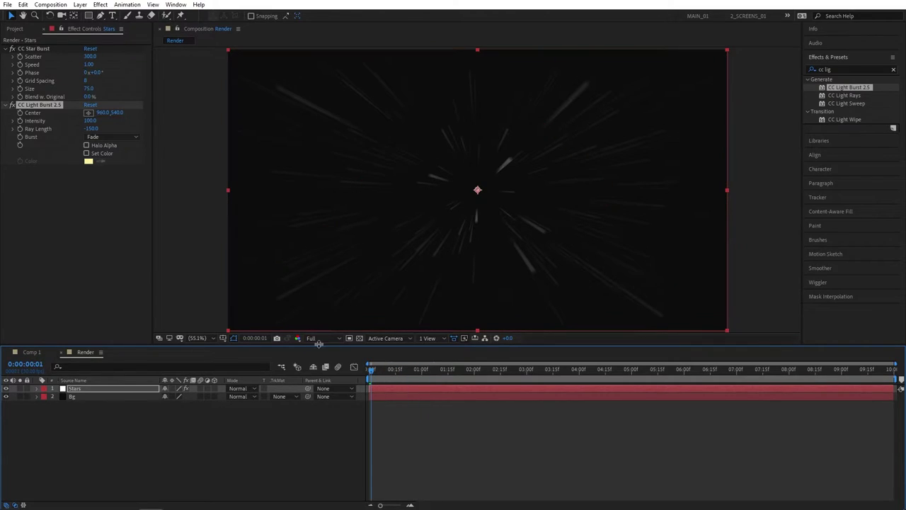
{"action": "left_click", "coordinate": [311, 337]}
{"action": "left_click", "coordinate": [323, 375]}
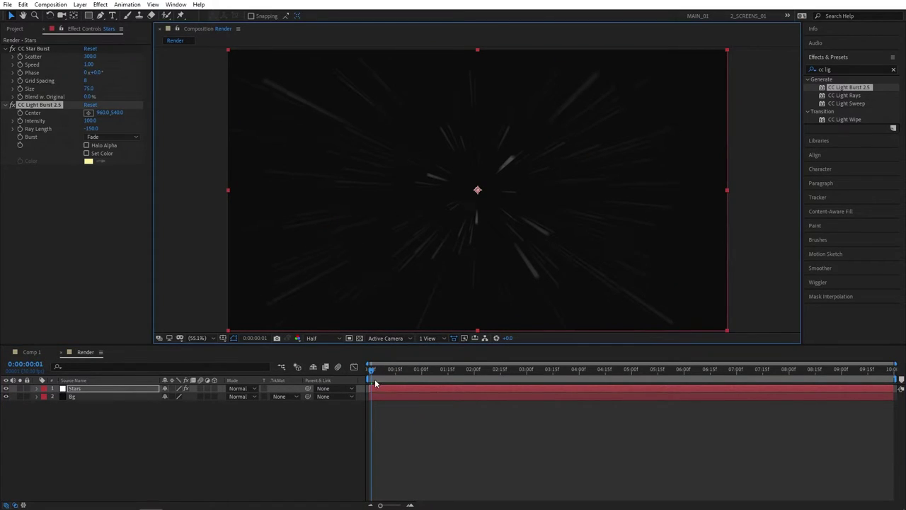
{"action": "left_click_drag", "start_coordinate": [371, 368], "coordinate": [443, 340]}
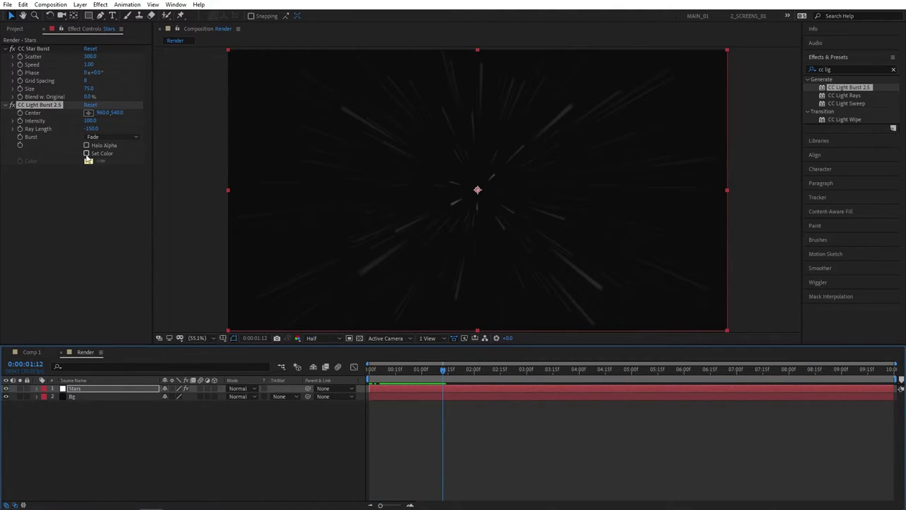
Step: Enable Set Color, make the light burst rays blue 0066FF, and preview
{"action": "left_click", "coordinate": [86, 154]}
{"action": "left_click", "coordinate": [88, 161]}
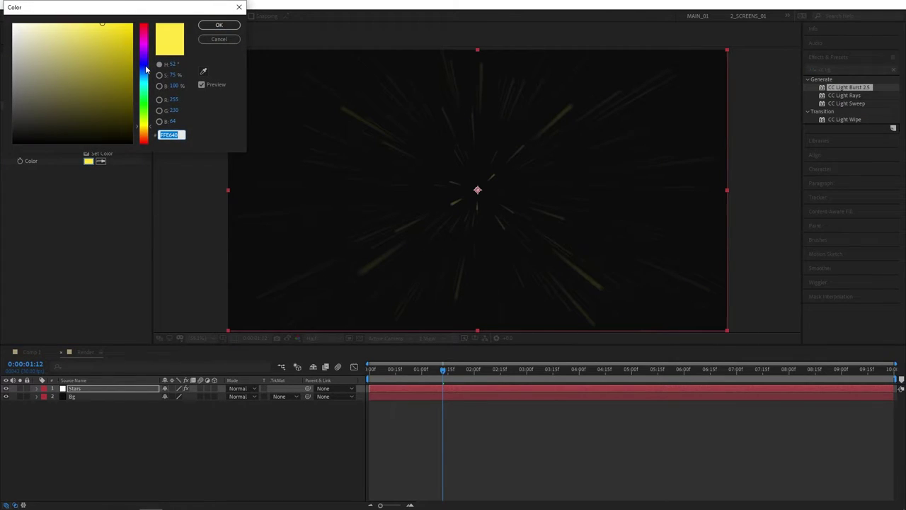
{"action": "type", "text": "006CFF"}
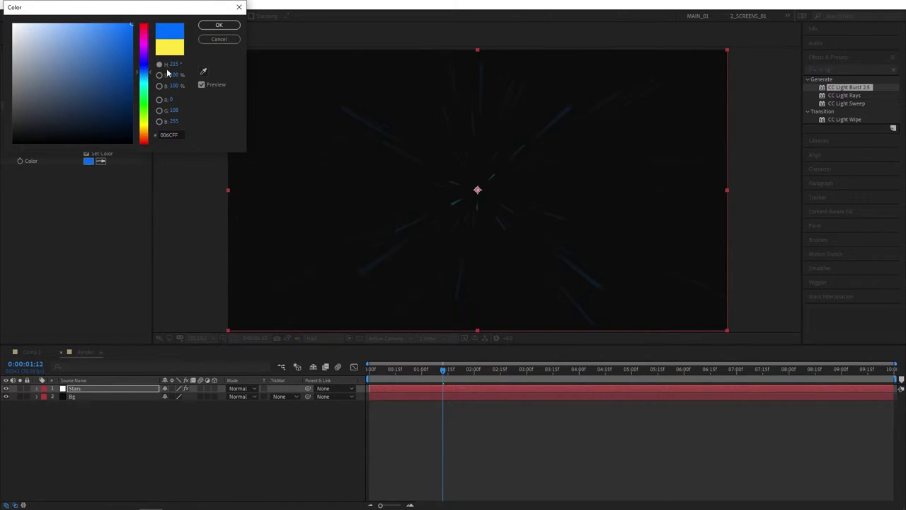
{"action": "left_click", "coordinate": [218, 25]}
{"action": "left_click", "coordinate": [404, 376]}
{"action": "key", "text": "space"}
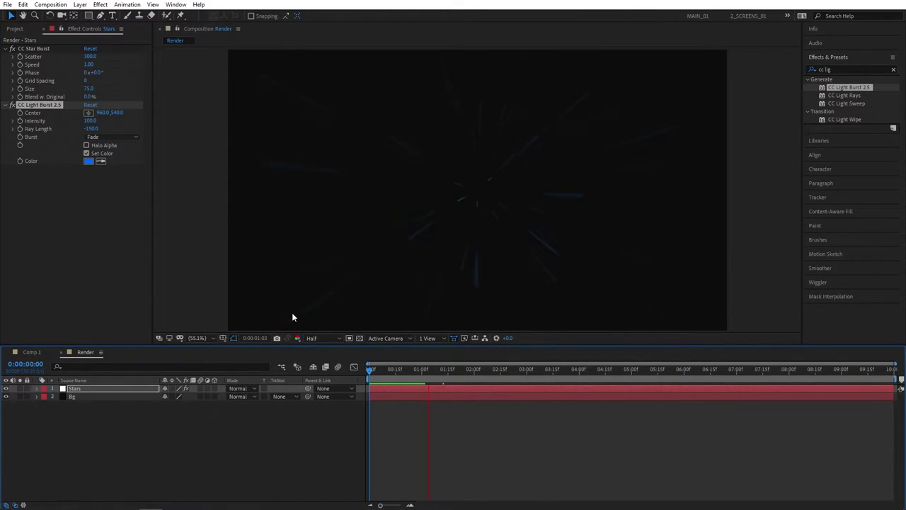
{"action": "key", "text": "space"}
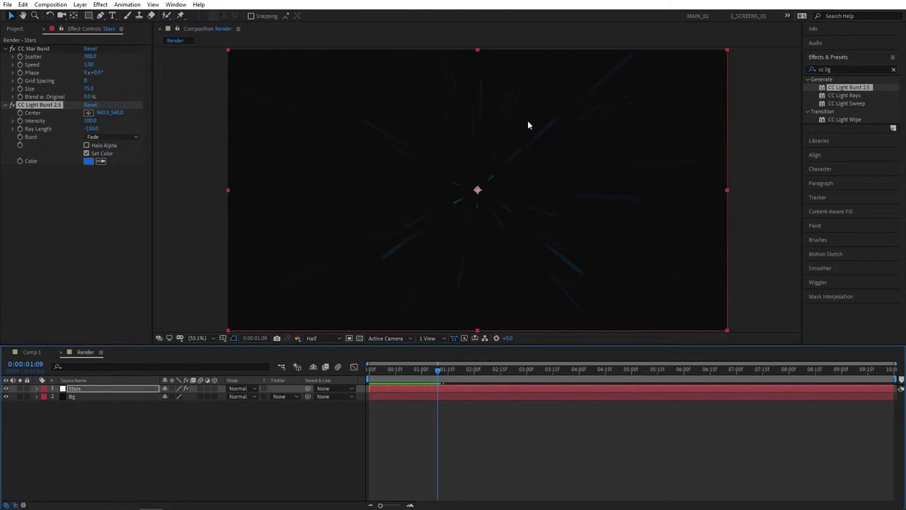
Step: Apply the Matte Choker effect to the Stars layer
{"action": "left_click", "coordinate": [841, 68]}
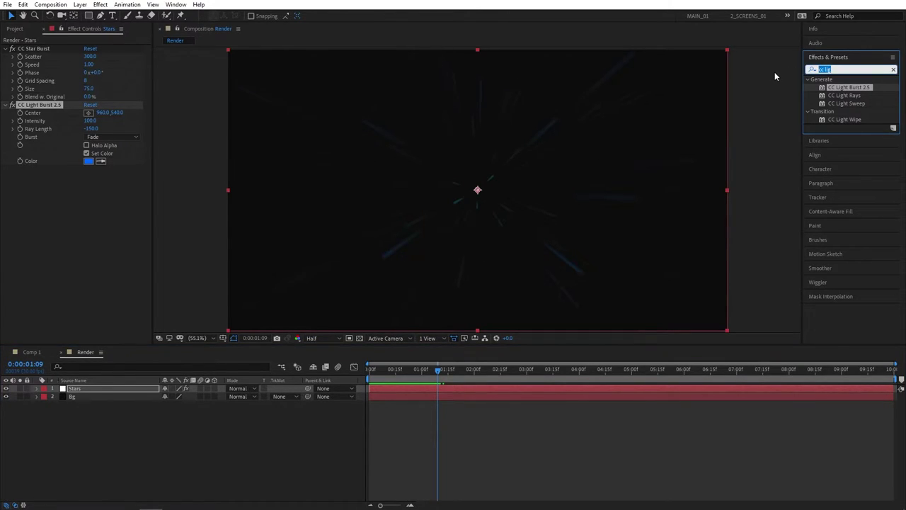
{"action": "type", "text": "choker"}
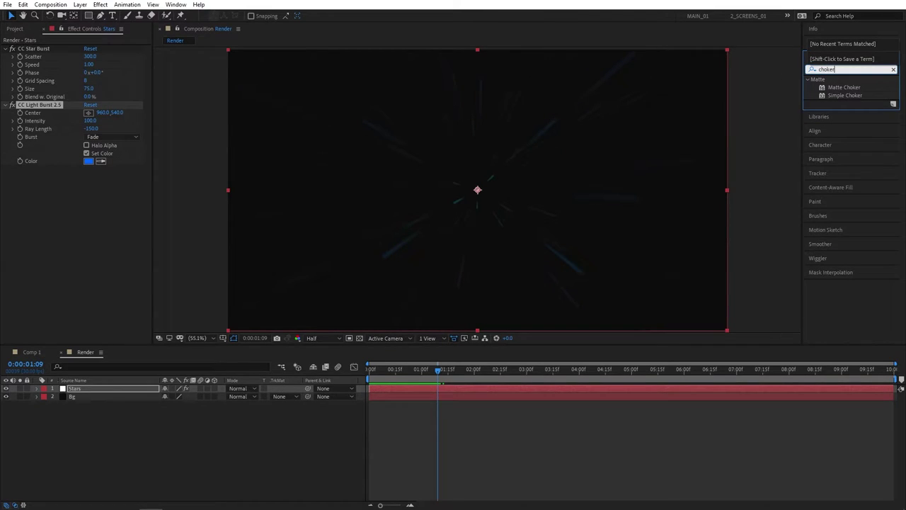
{"action": "left_click_drag", "start_coordinate": [839, 89], "coordinate": [89, 390]}
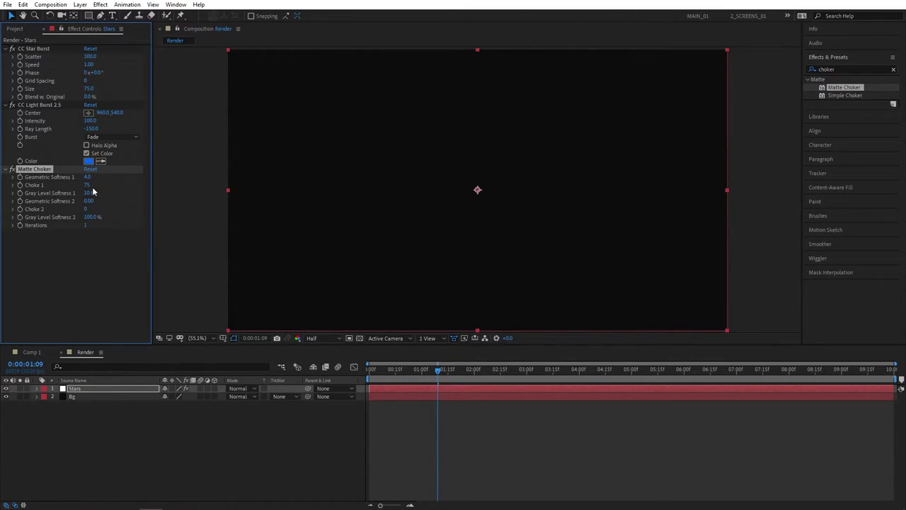
Step: Set Choke 1 to -127 and Geometric Softness 1 to 2.0, then preview
{"action": "left_click_drag", "start_coordinate": [91, 187], "coordinate": [92, 186]}
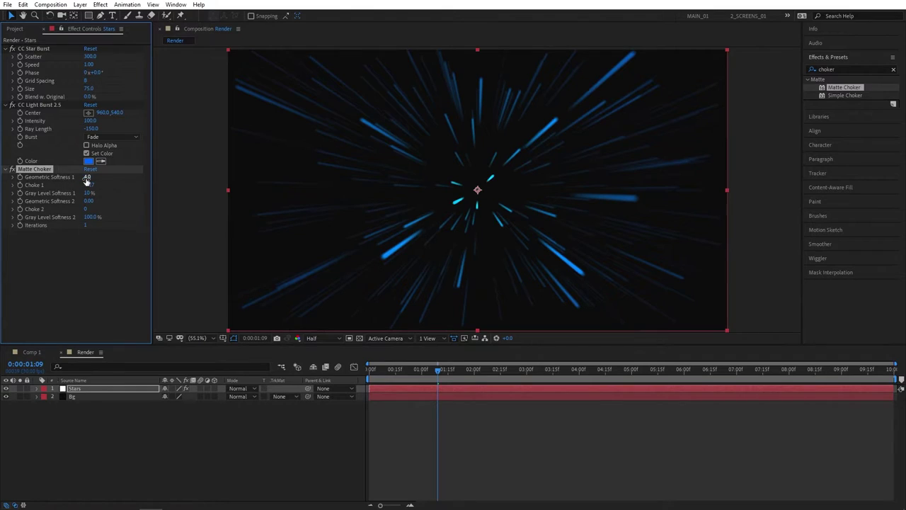
{"action": "left_click_drag", "start_coordinate": [86, 179], "coordinate": [85, 179]}
{"action": "left_click", "coordinate": [87, 177]}
{"action": "type", "text": "2"}
{"action": "left_click", "coordinate": [101, 252]}
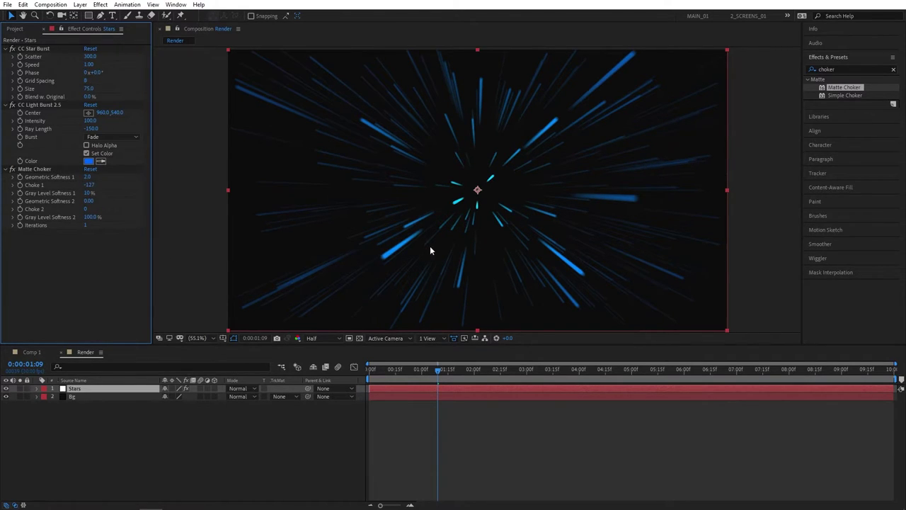
{"action": "left_click", "coordinate": [368, 370]}
{"action": "key", "text": "space"}
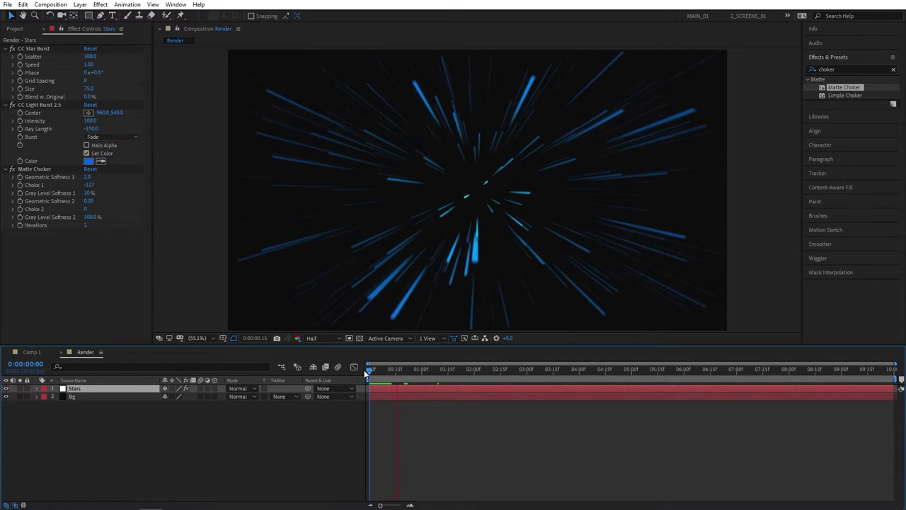
Step: Duplicate the Stars layer via Edit > Duplicate
{"action": "left_click", "coordinate": [164, 402]}
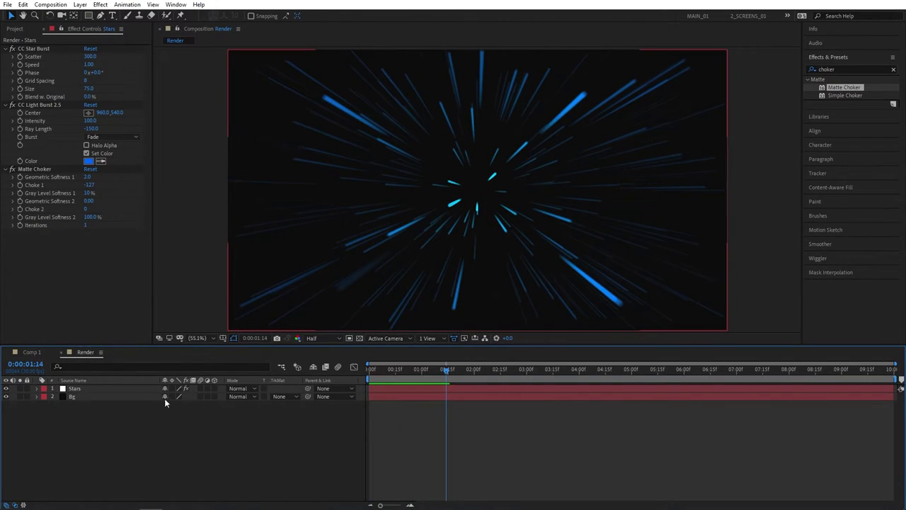
{"action": "left_click", "coordinate": [79, 391]}
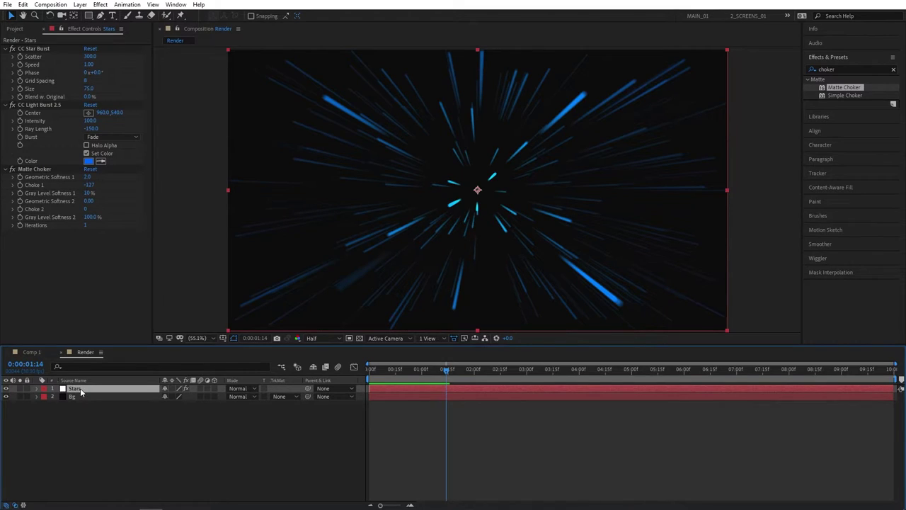
{"action": "left_click", "coordinate": [23, 4]}
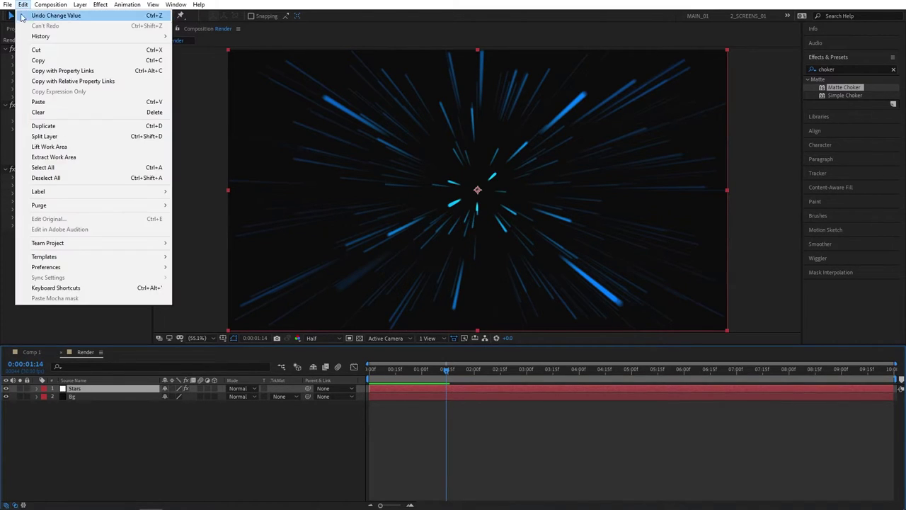
{"action": "left_click", "coordinate": [107, 127]}
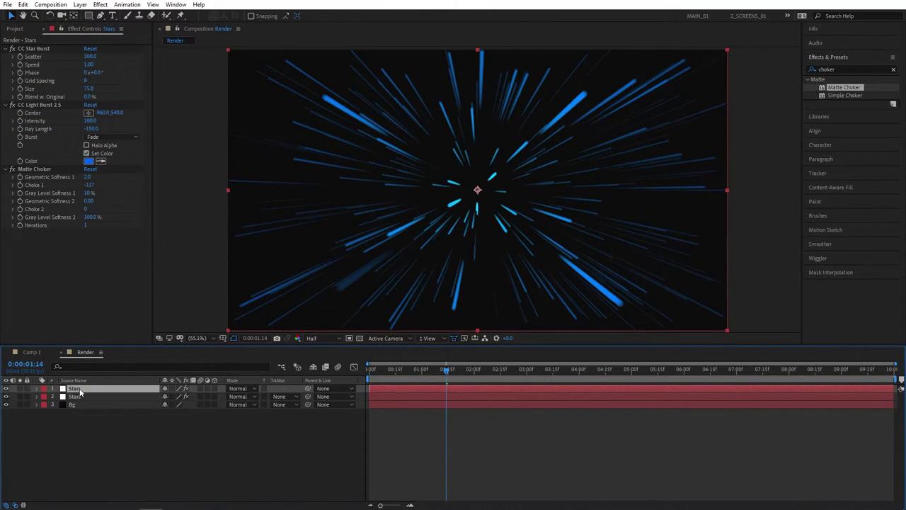
Step: Rotate the top Stars copy to 180° and keep it selected
{"action": "key", "text": "r"}
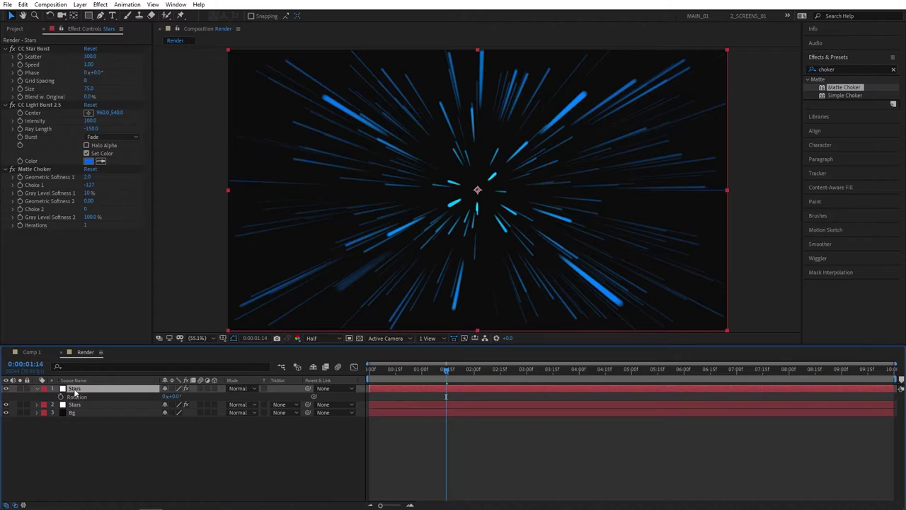
{"action": "left_click", "coordinate": [172, 396]}
{"action": "type", "text": "150"}
{"action": "key", "text": "Return"}
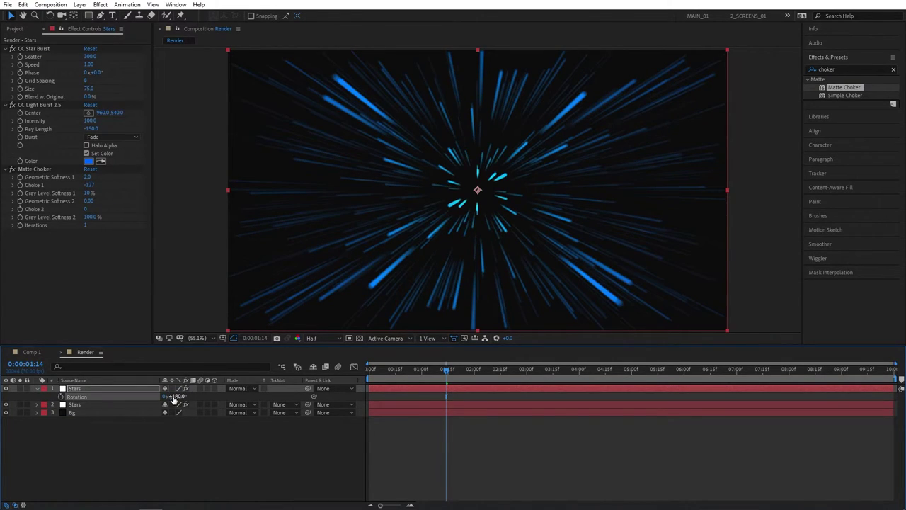
{"action": "left_click", "coordinate": [81, 389]}
Step: Change the top copy's CC Light Burst colour to magenta FF00BA
{"action": "left_click", "coordinate": [88, 161]}
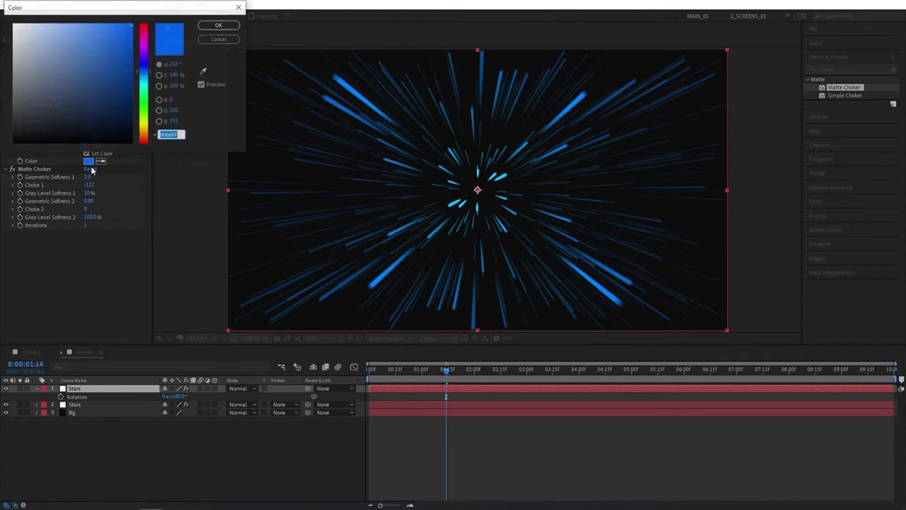
{"action": "left_click_drag", "start_coordinate": [144, 61], "coordinate": [145, 37]}
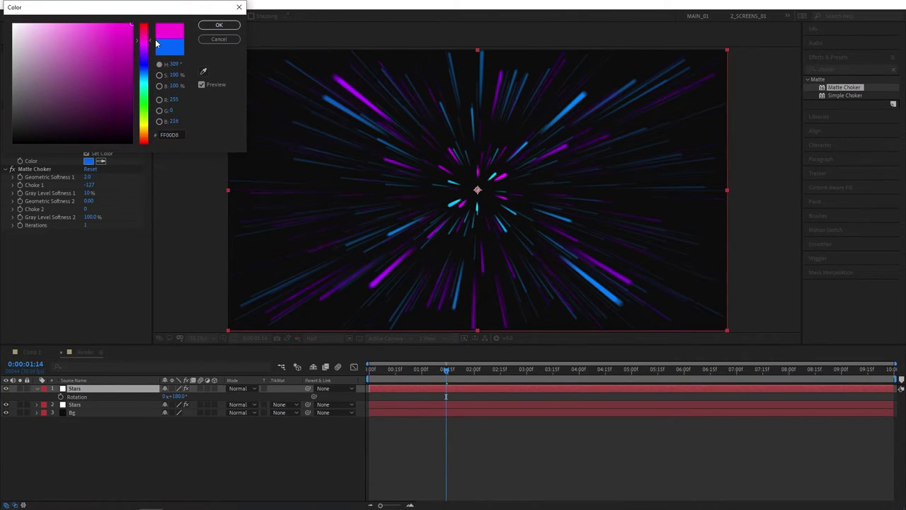
{"action": "left_click", "coordinate": [219, 26]}
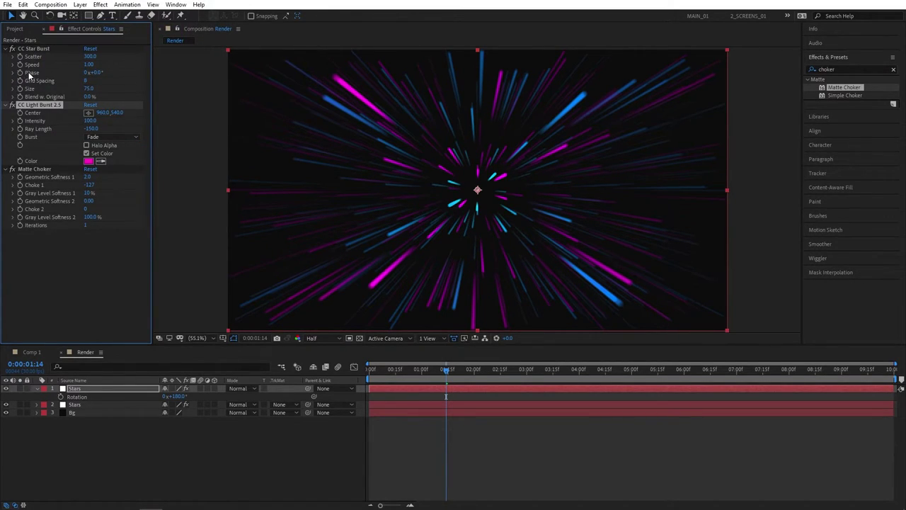
Step: Set its Star Burst Phase to 140°, Grid Spacing 10, Scatter 350, then preview
{"action": "left_click_drag", "start_coordinate": [96, 72], "coordinate": [158, 70]}
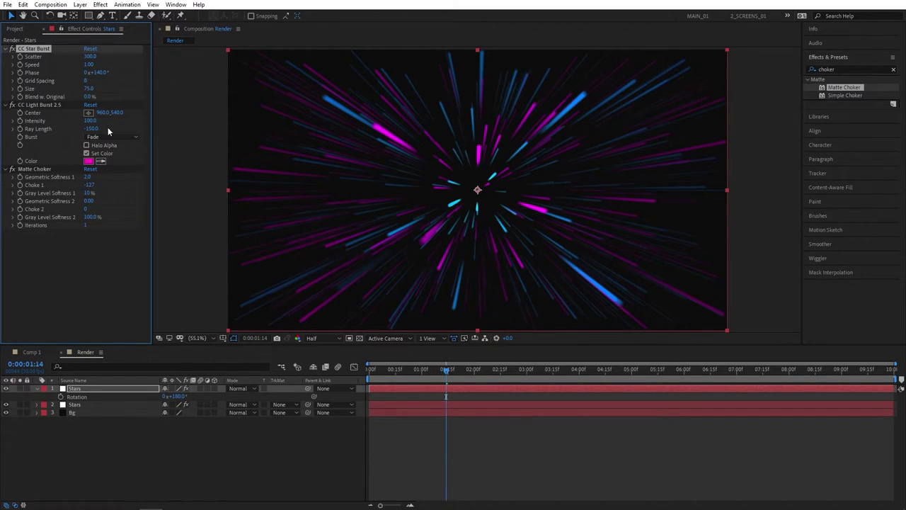
{"action": "left_click", "coordinate": [86, 80]}
{"action": "type", "text": "10"}
{"action": "key", "text": "Return"}
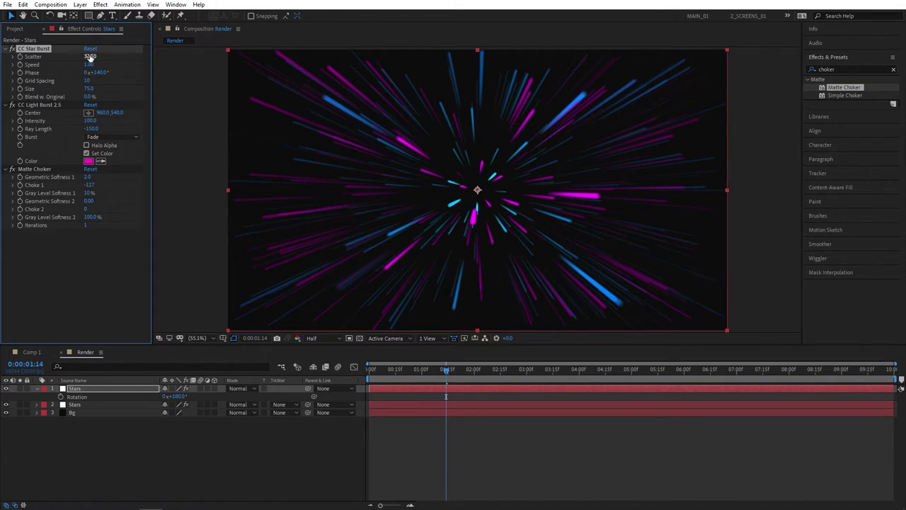
{"action": "left_click", "coordinate": [90, 56]}
{"action": "type", "text": "350"}
{"action": "key", "text": "Return"}
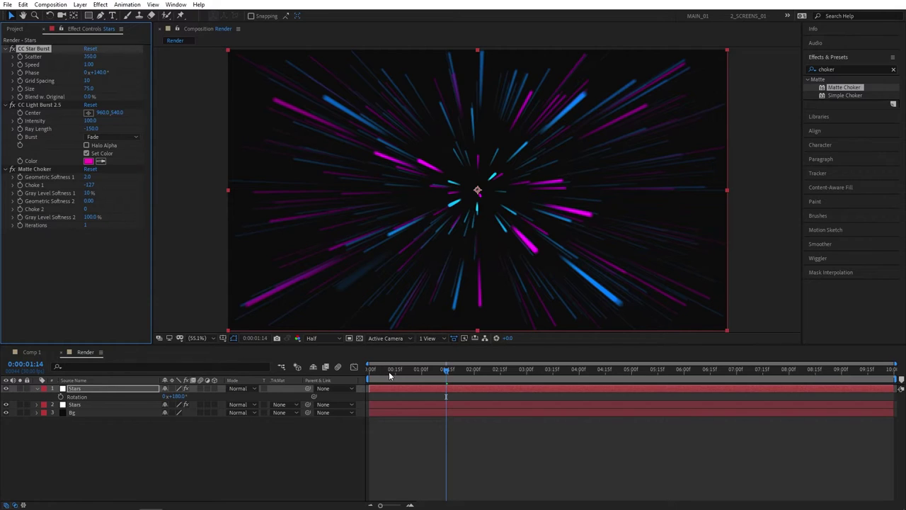
{"action": "key", "text": "space"}
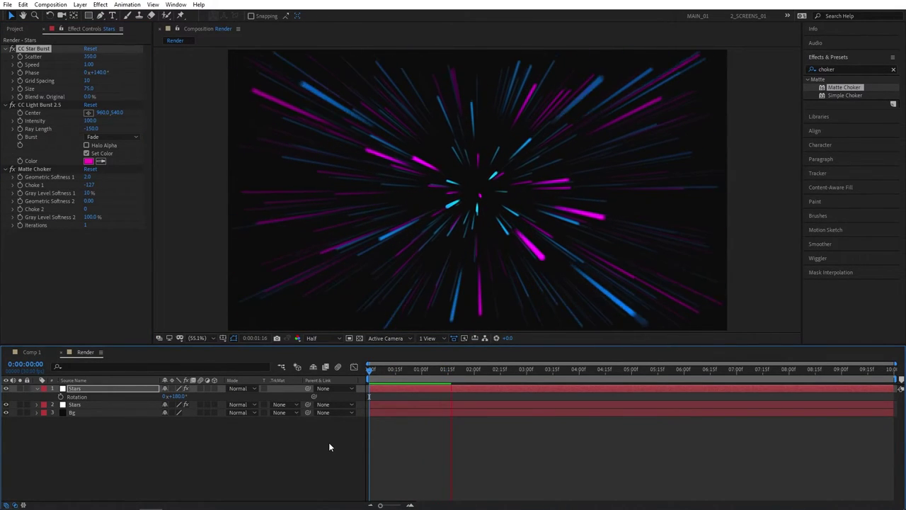
{"action": "key", "text": "space"}
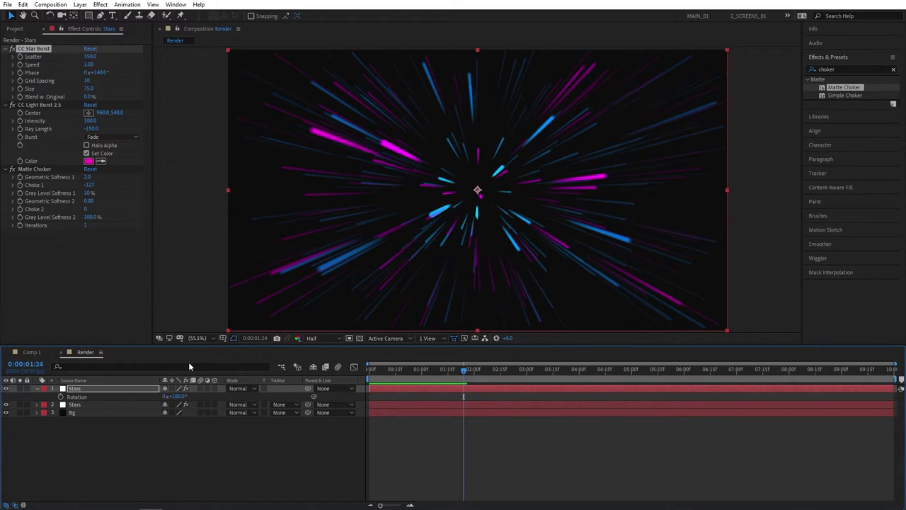
Step: Add a new adjustment layer on top and name it Glow
{"action": "left_click", "coordinate": [39, 390]}
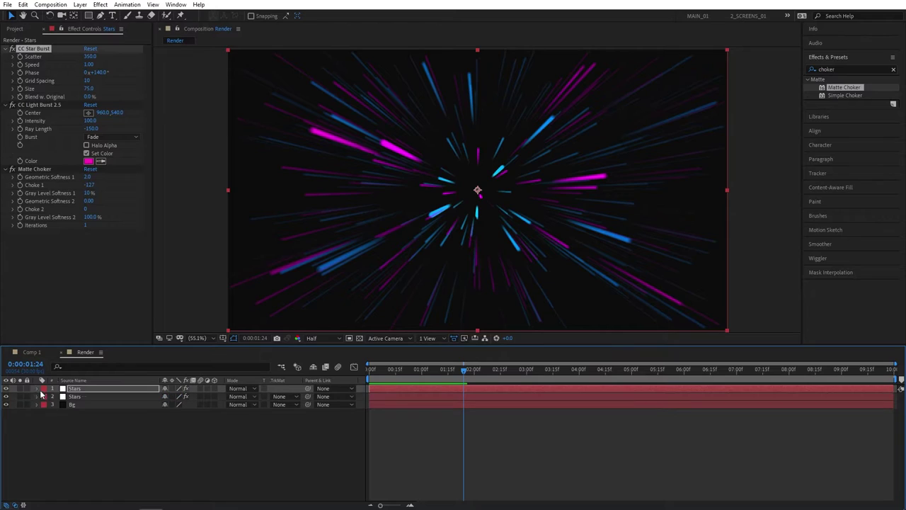
{"action": "left_click", "coordinate": [106, 439]}
{"action": "right_click", "coordinate": [88, 437]}
{"action": "mouse_move", "coordinate": [111, 329]}
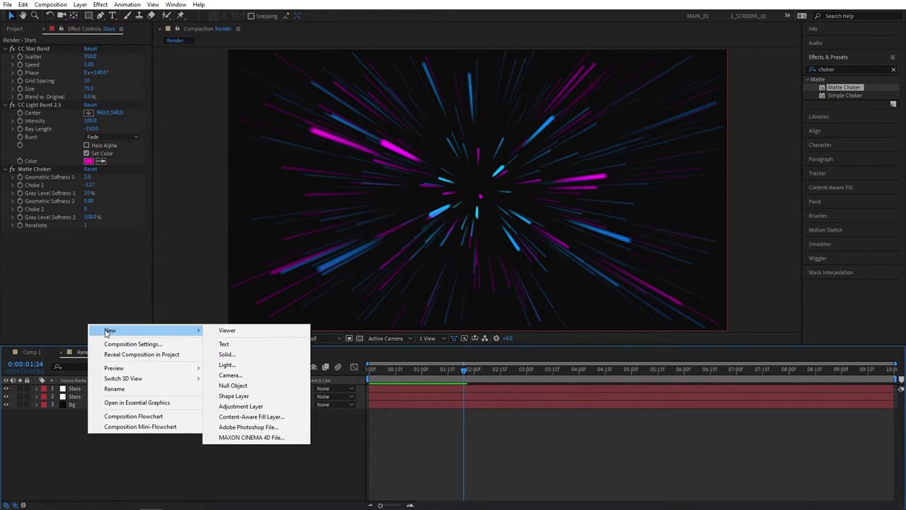
{"action": "left_click", "coordinate": [262, 406]}
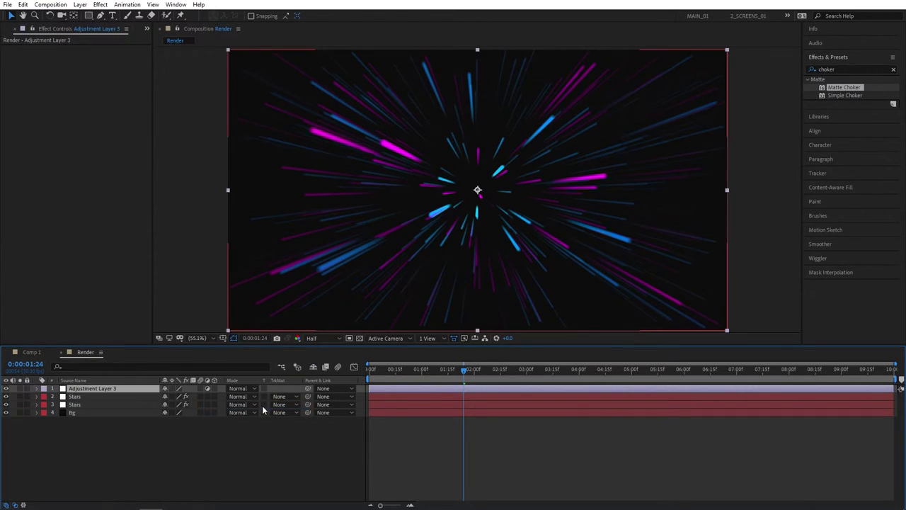
{"action": "key", "text": "Return"}
{"action": "type", "text": "Glow"}
{"action": "key", "text": "Return"}
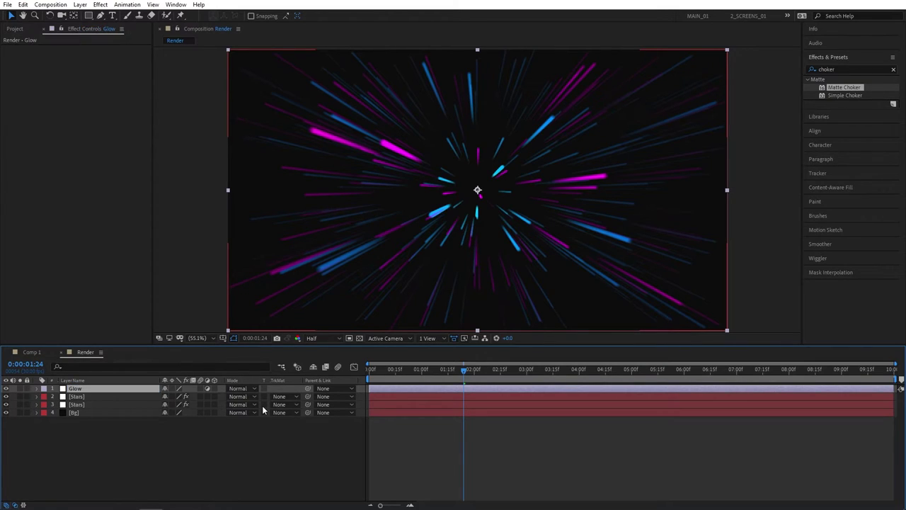
Step: Apply the Stylize > Glow effect to the Glow adjustment layer
{"action": "double_click", "coordinate": [838, 66]}
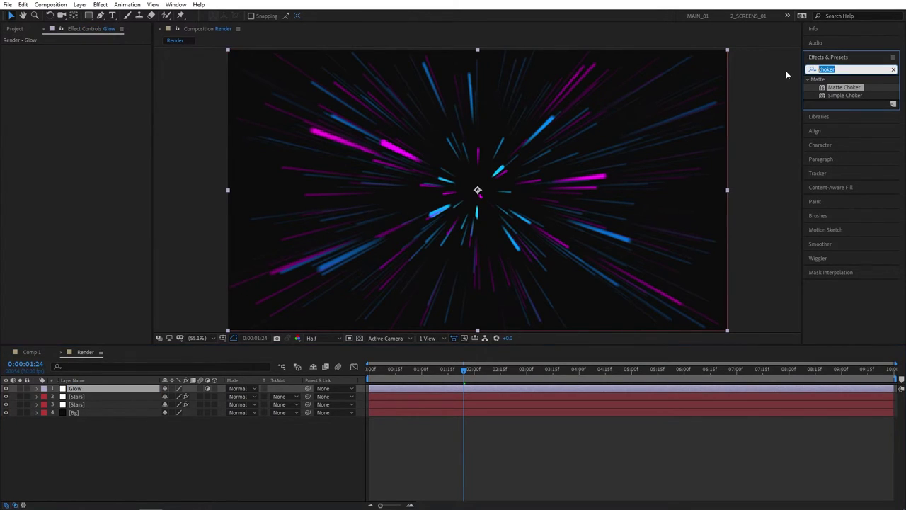
{"action": "type", "text": "glow"}
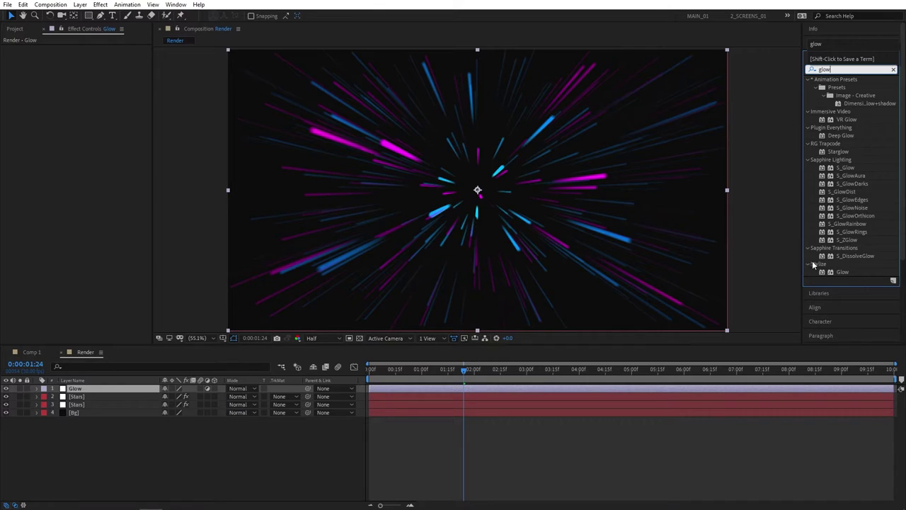
{"action": "left_click_drag", "start_coordinate": [841, 275], "coordinate": [92, 376]}
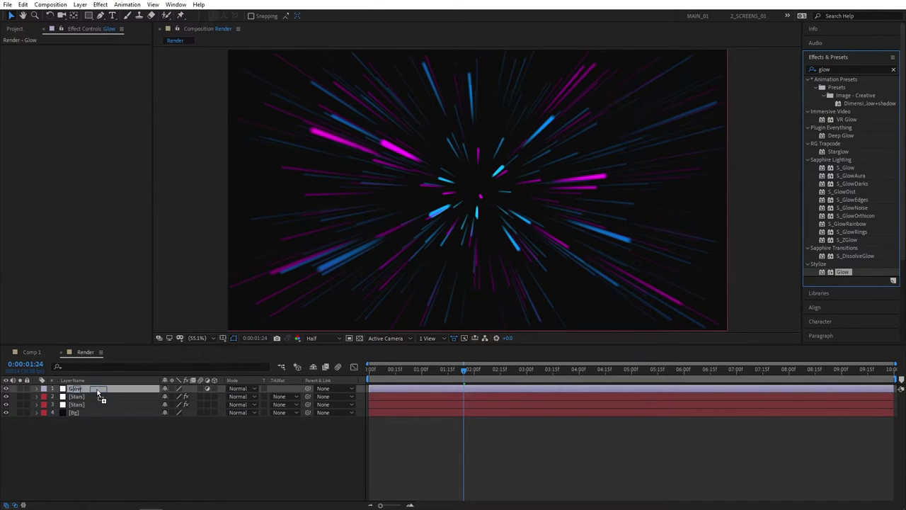
{"action": "left_click_drag", "start_coordinate": [99, 393], "coordinate": [84, 391]}
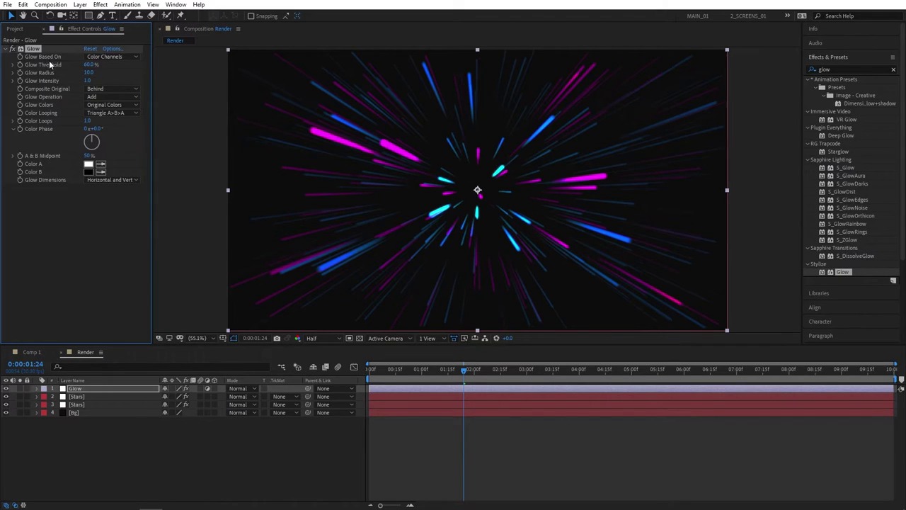
Step: Set the Glow effect's Glow Radius to 60
{"action": "left_click", "coordinate": [12, 48]}
{"action": "left_click", "coordinate": [11, 48]}
{"action": "left_click", "coordinate": [90, 73]}
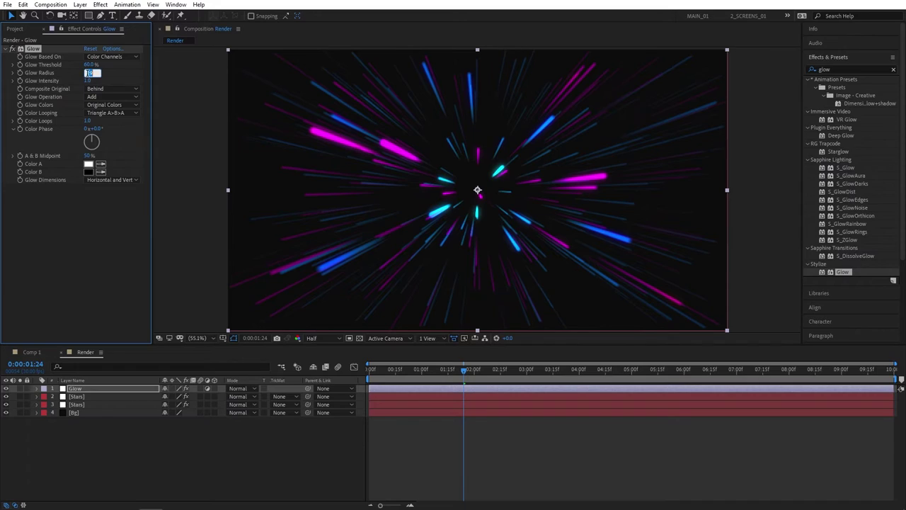
{"action": "type", "text": "60"}
{"action": "key", "text": "Return"}
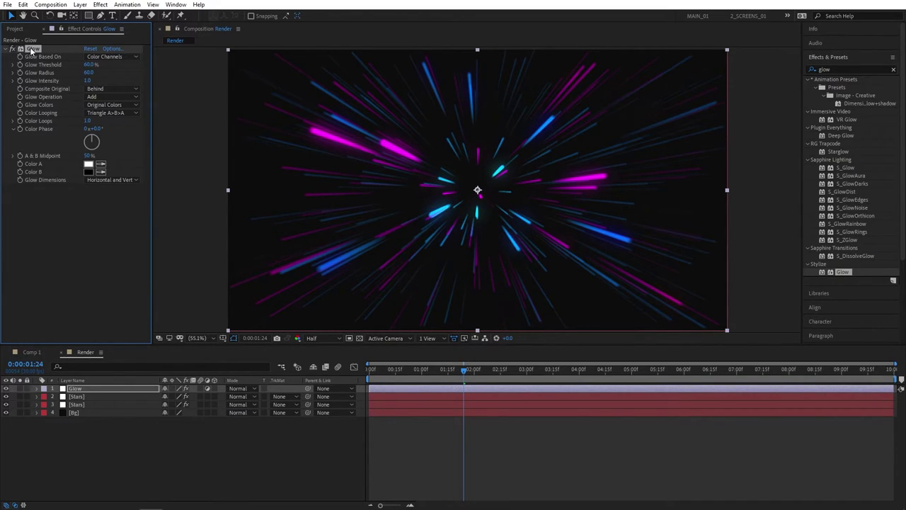
Step: Duplicate the Glow effect and set Glow 2's radius to about 300
{"action": "key", "text": "ctrl+d"}
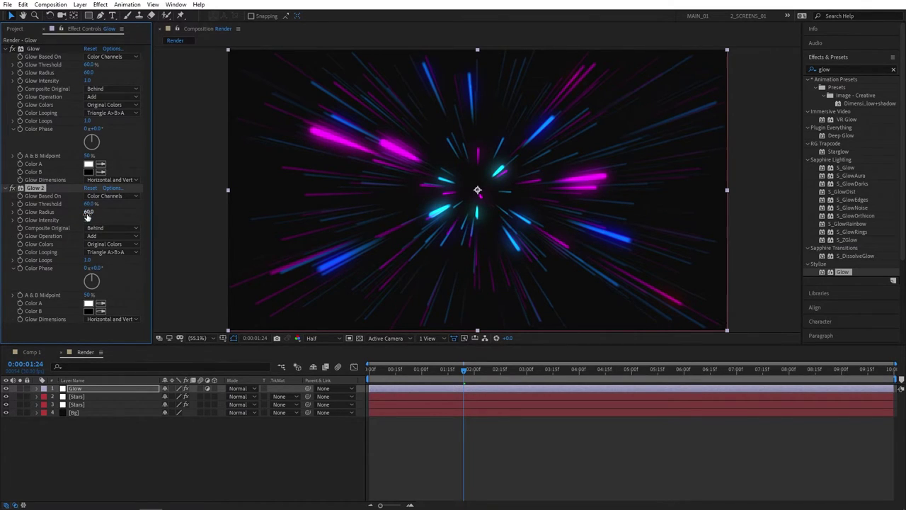
{"action": "left_click_drag", "start_coordinate": [87, 212], "coordinate": [213, 209]}
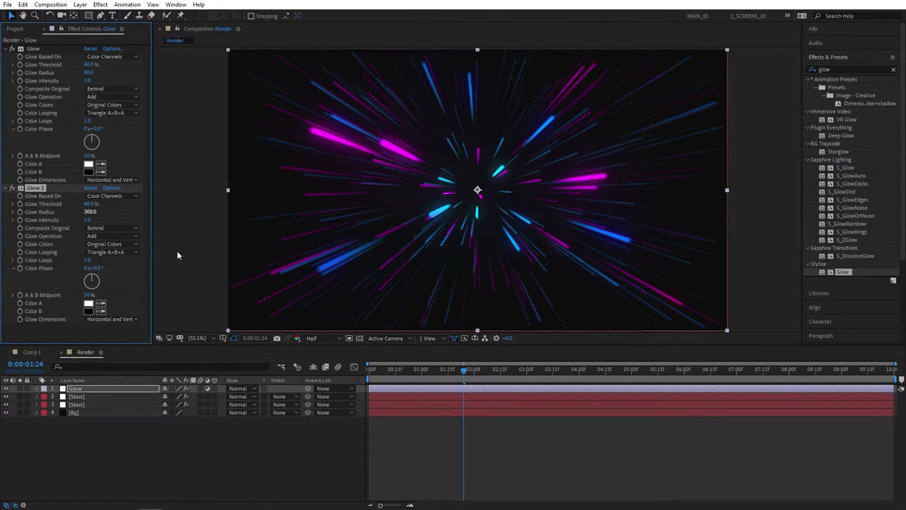
{"action": "left_click", "coordinate": [369, 367]}
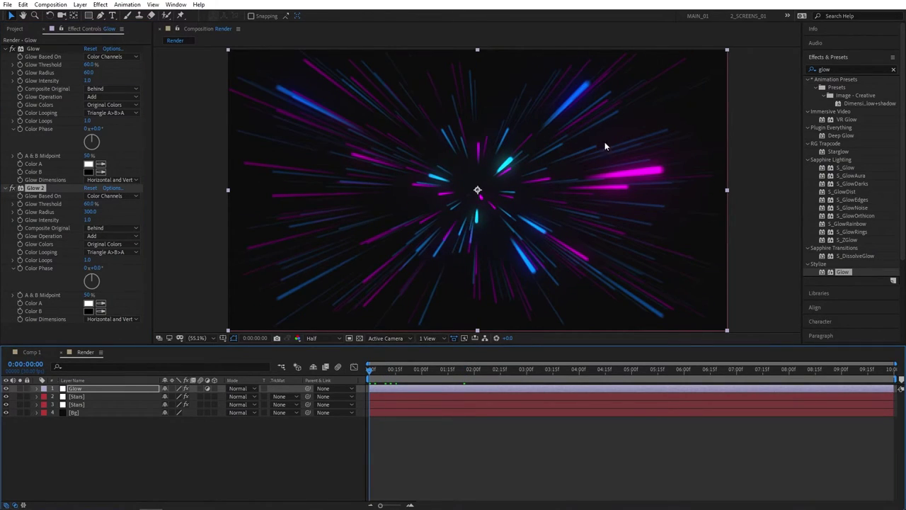
Step: Preview the double-glowed streaks and set the work area end at 0:00:04:00
{"action": "key", "text": "space"}
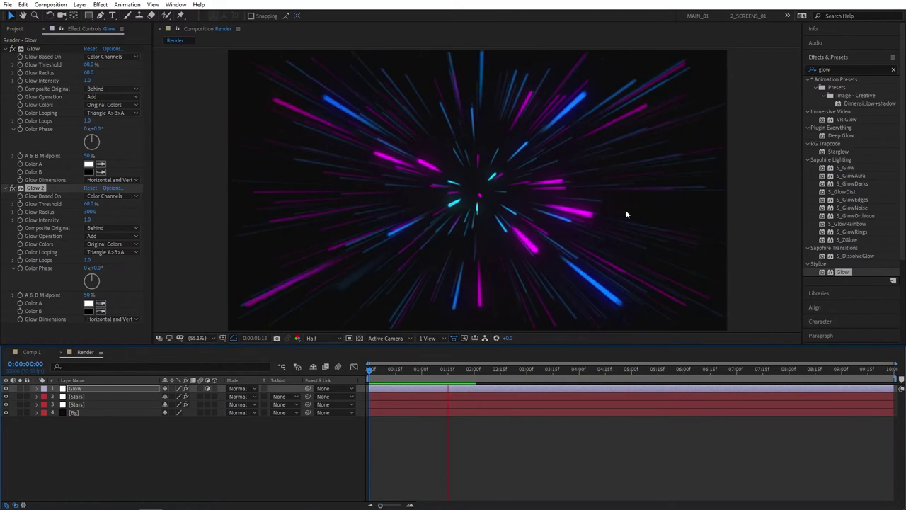
{"action": "key", "text": "space"}
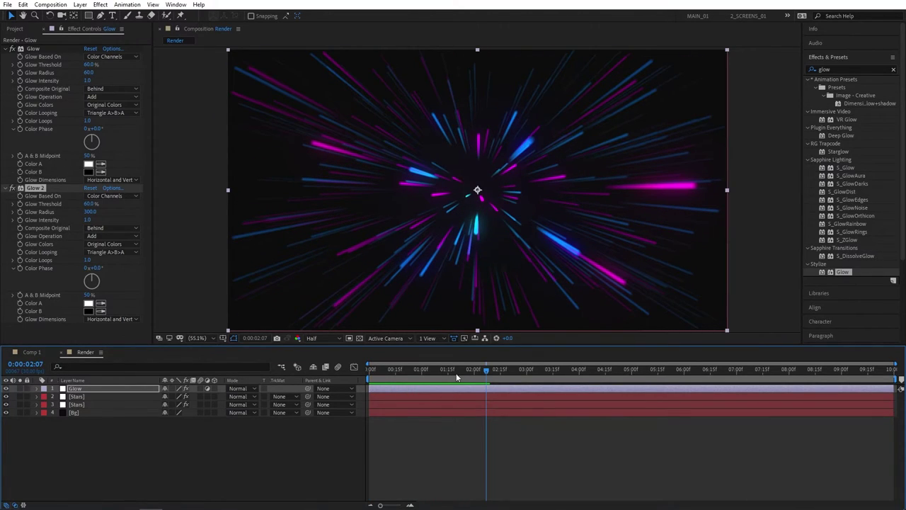
{"action": "left_click", "coordinate": [368, 373]}
{"action": "left_click_drag", "start_coordinate": [368, 372], "coordinate": [486, 372]}
{"action": "left_click", "coordinate": [579, 370]}
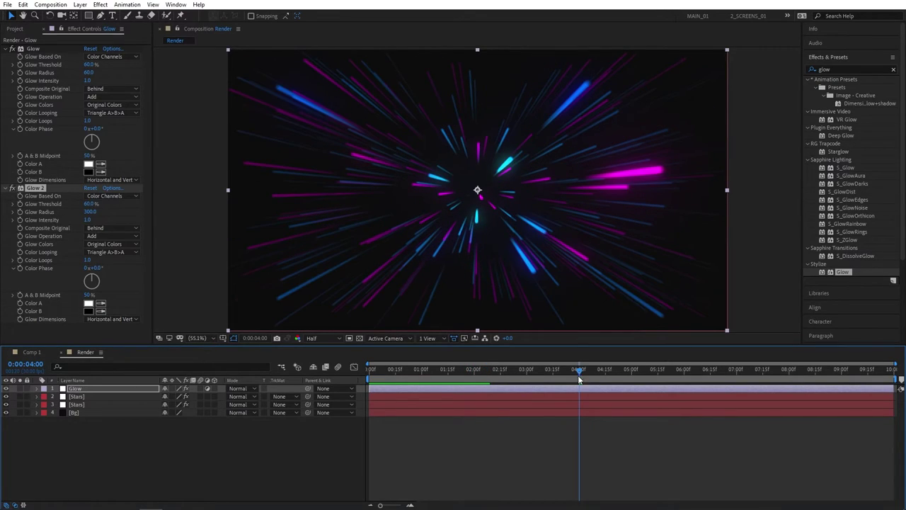
{"action": "key", "text": "n"}
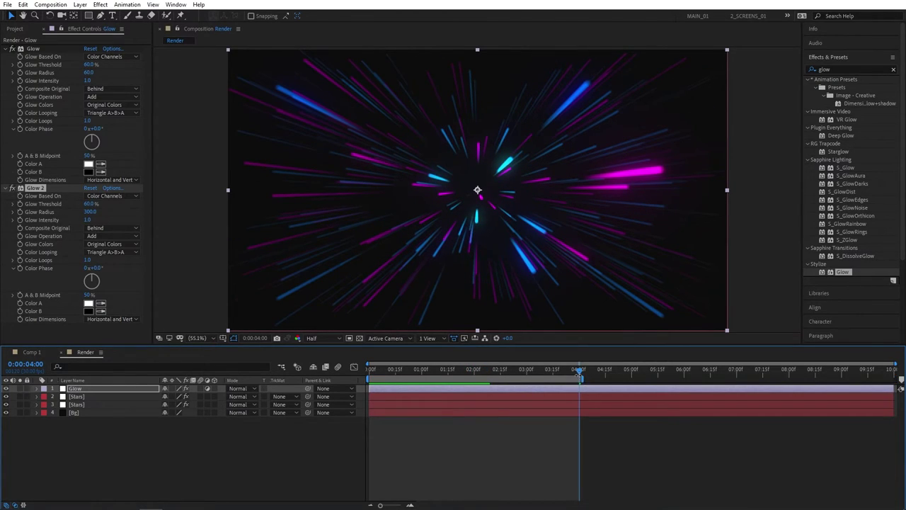
{"action": "left_click_drag", "start_coordinate": [578, 376], "coordinate": [554, 369]}
Step: Pre-compose the Glow and both Stars layers into a precomp named Animation
{"action": "left_click", "coordinate": [71, 448]}
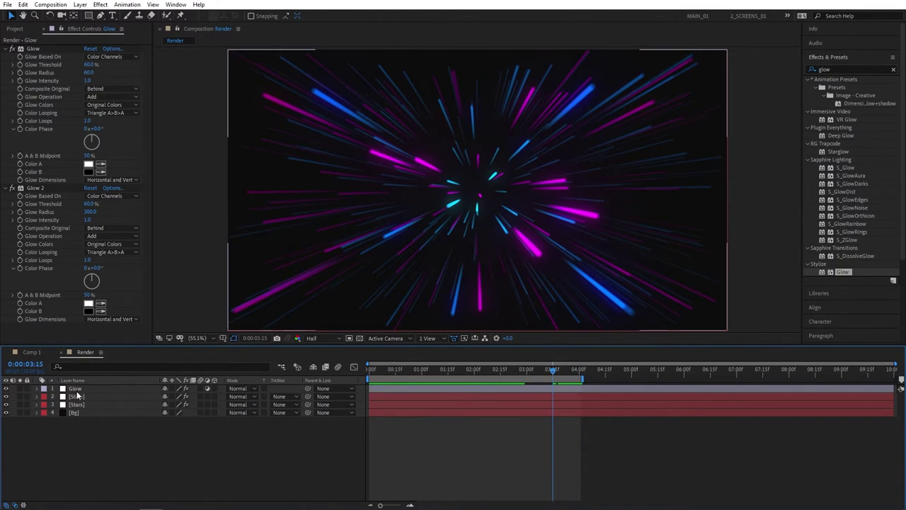
{"action": "left_click", "coordinate": [86, 390]}
{"action": "left_click", "coordinate": [76, 404], "text": "shift"}
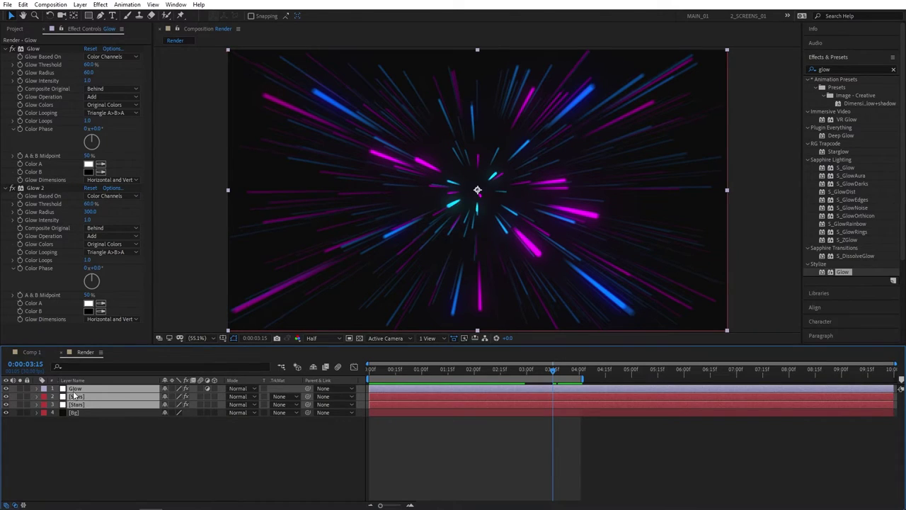
{"action": "right_click", "coordinate": [77, 397]}
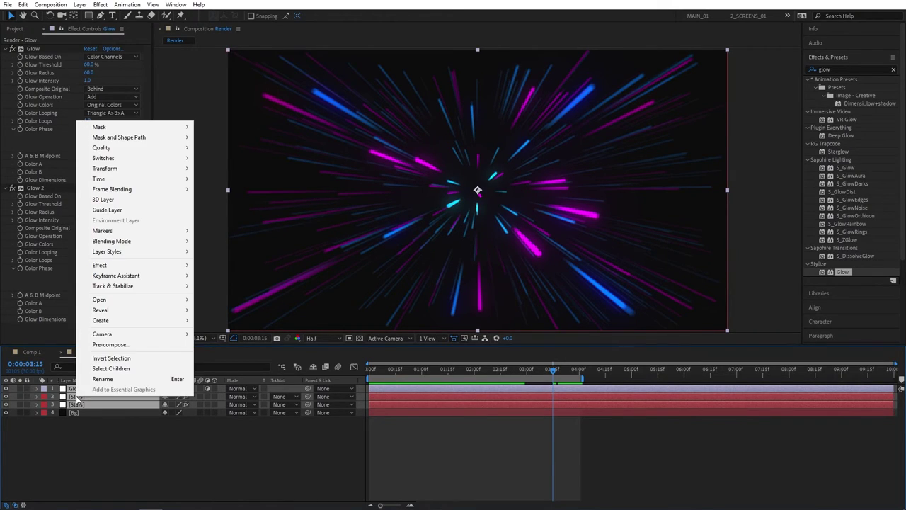
{"action": "left_click", "coordinate": [106, 344]}
{"action": "type", "text": "Animation"}
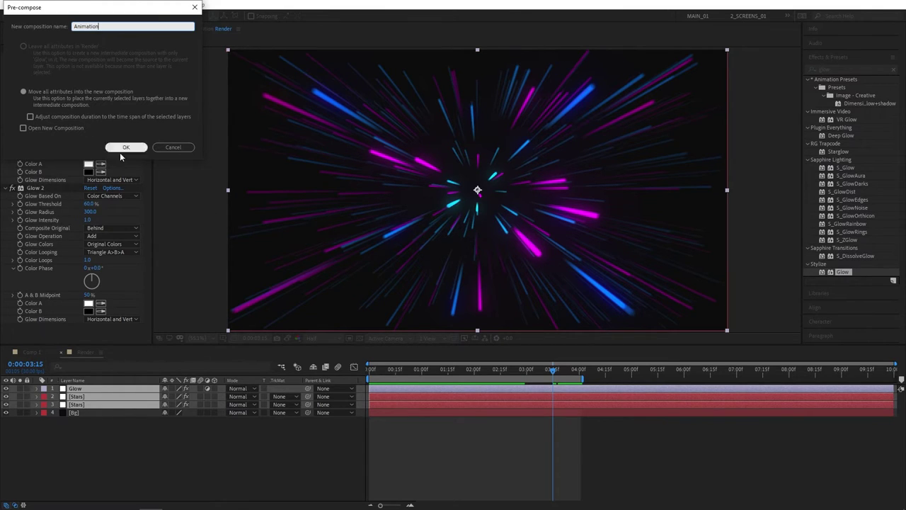
{"action": "left_click", "coordinate": [122, 148]}
{"action": "left_click", "coordinate": [177, 431]}
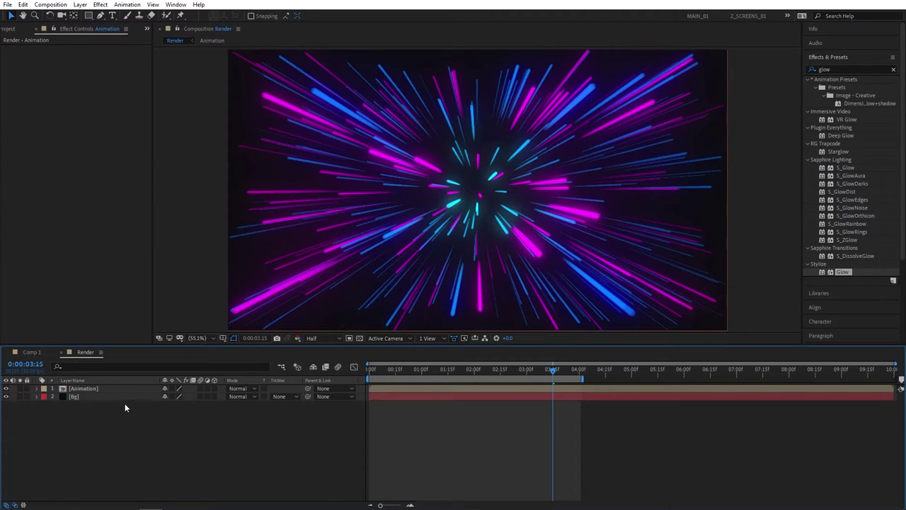
Step: Add a new adjustment layer above the Animation layer in the Render comp's timeline
{"action": "right_click", "coordinate": [88, 432]}
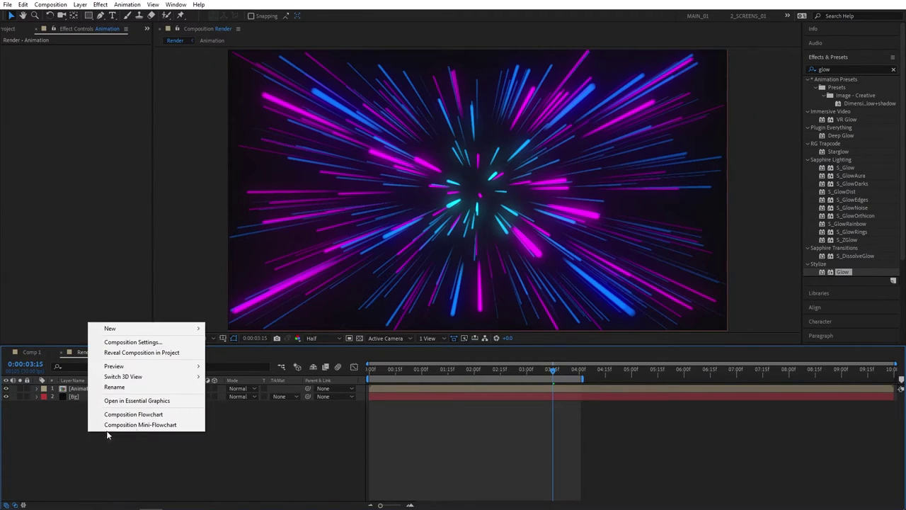
{"action": "mouse_move", "coordinate": [117, 327]}
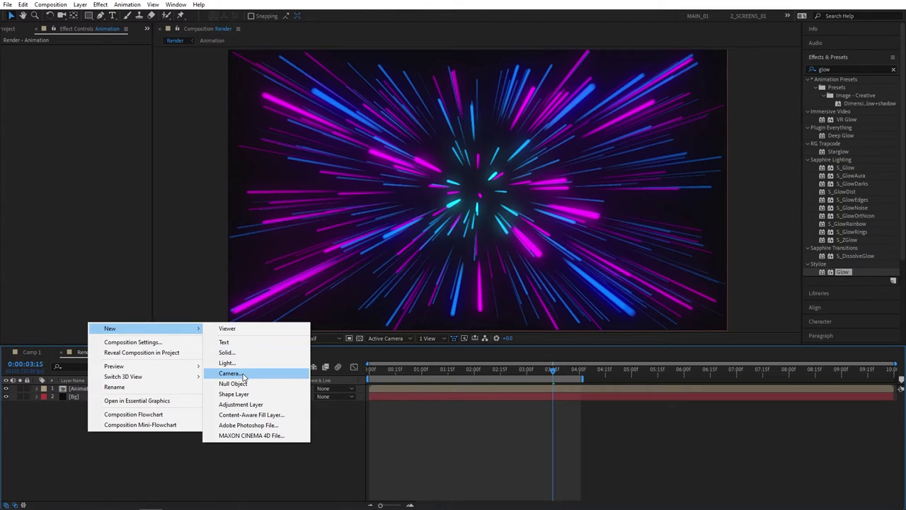
{"action": "left_click", "coordinate": [265, 404]}
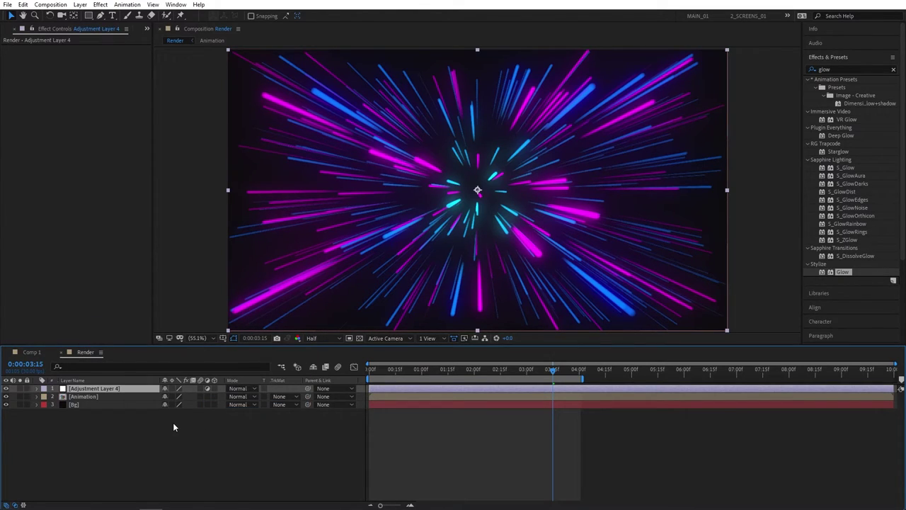
{"action": "left_click", "coordinate": [854, 66]}
{"action": "type", "text": "cc len"}
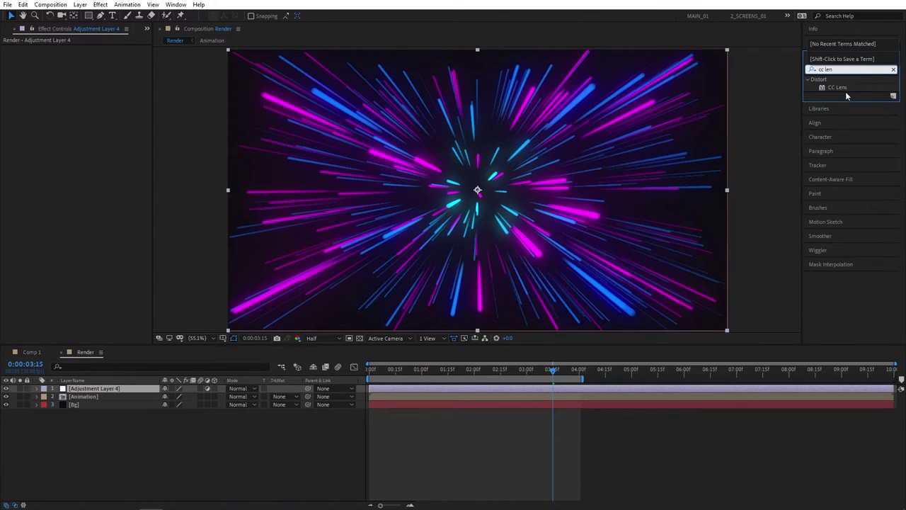
{"action": "left_click_drag", "start_coordinate": [845, 91], "coordinate": [131, 386]}
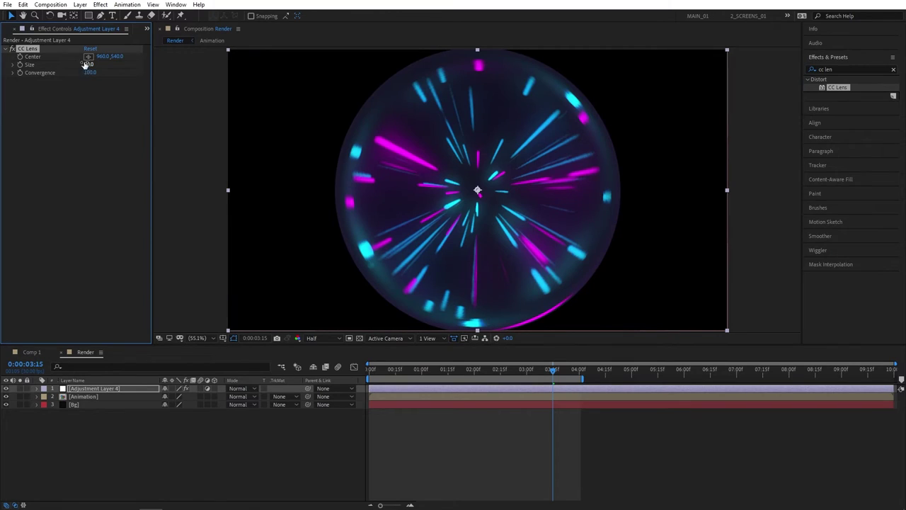
{"action": "left_click_drag", "start_coordinate": [90, 63], "coordinate": [137, 69]}
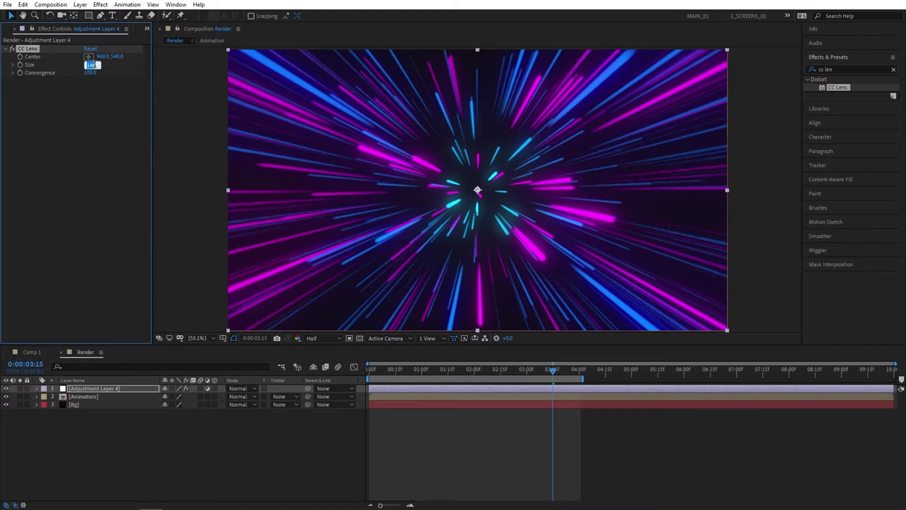
{"action": "type", "text": "0"}
{"action": "key", "text": "Return"}
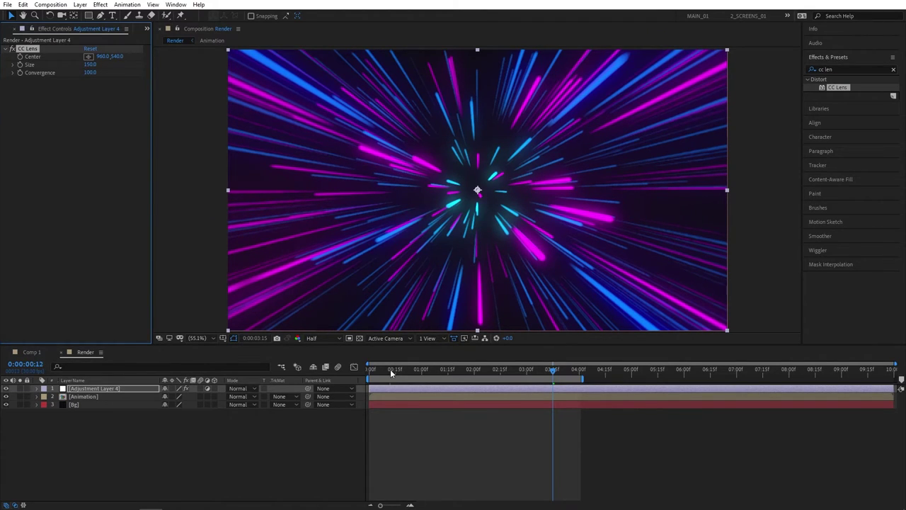
{"action": "left_click", "coordinate": [379, 368]}
{"action": "key", "text": "space"}
{"action": "key", "text": "space"}
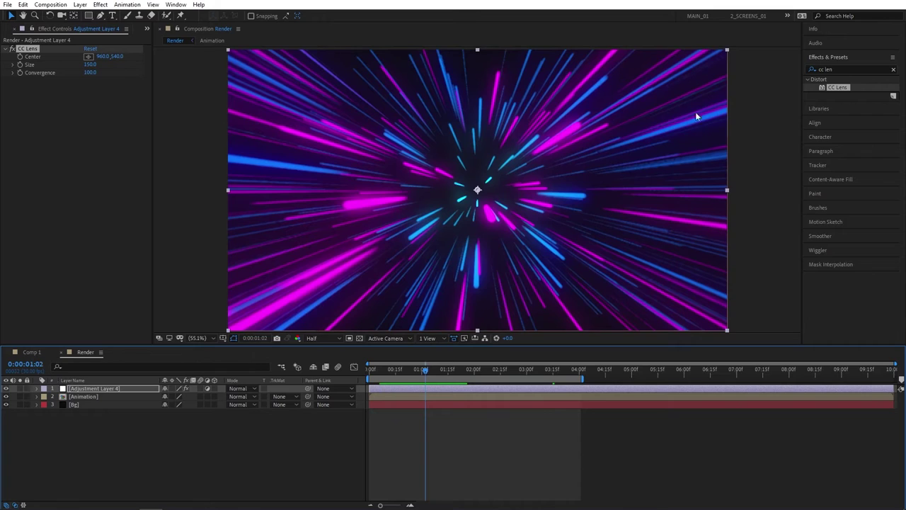
{"action": "left_click", "coordinate": [12, 51]}
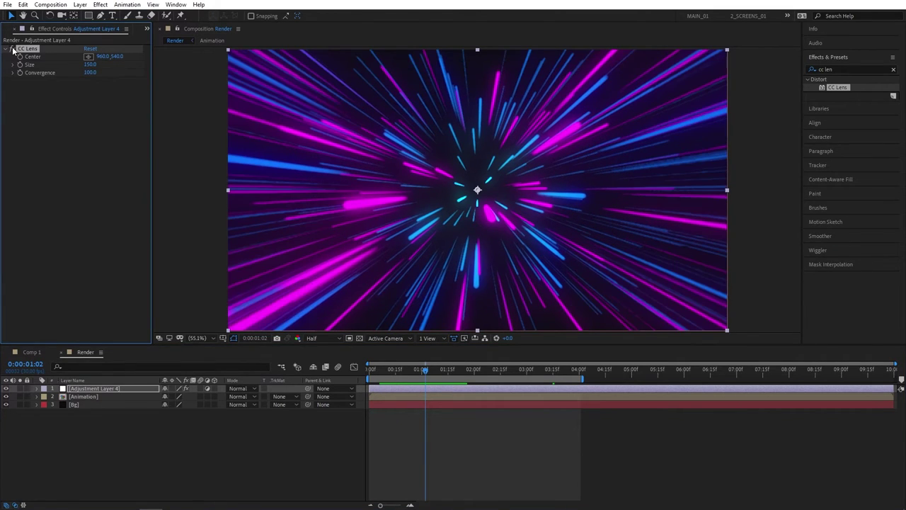
{"action": "left_click", "coordinate": [368, 367]}
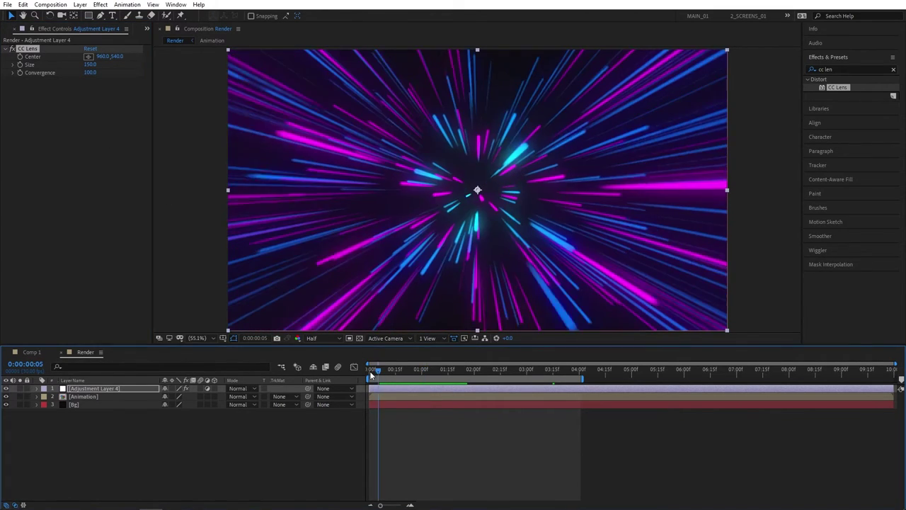
{"action": "key", "text": "space"}
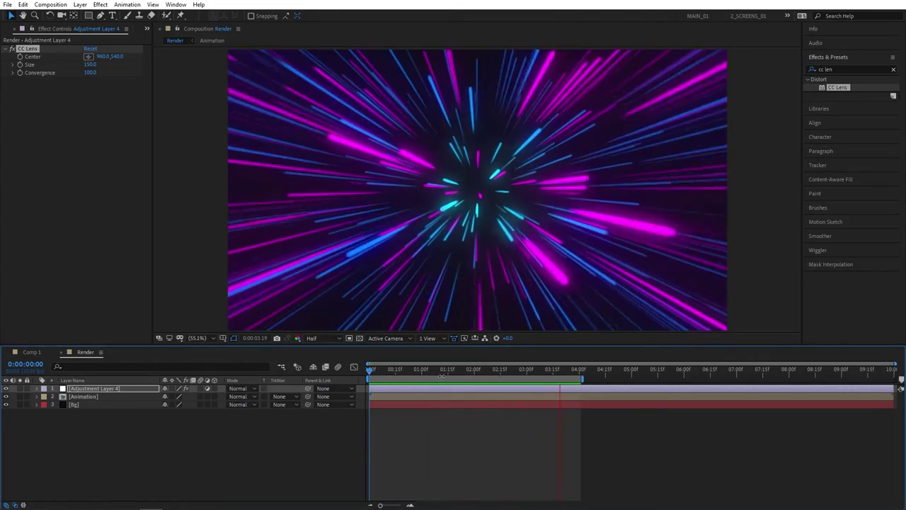
{"action": "left_click", "coordinate": [564, 370]}
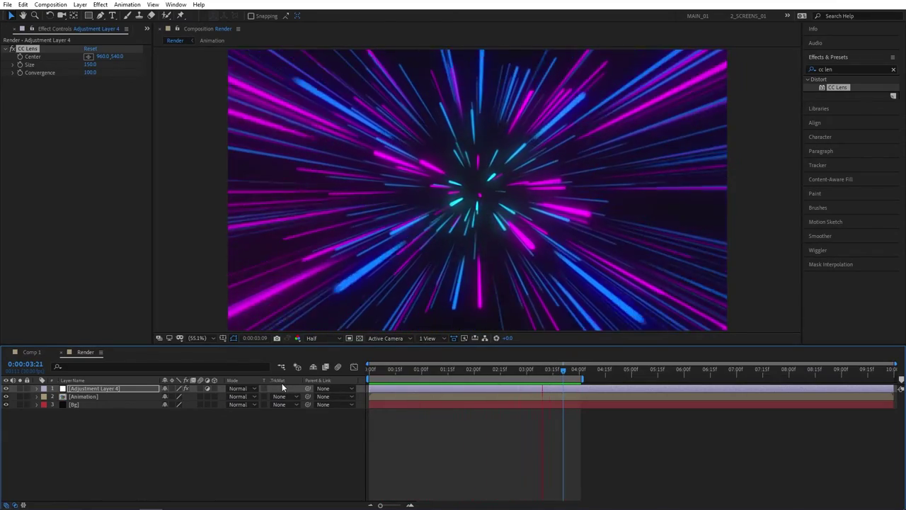
{"action": "key", "text": "space"}
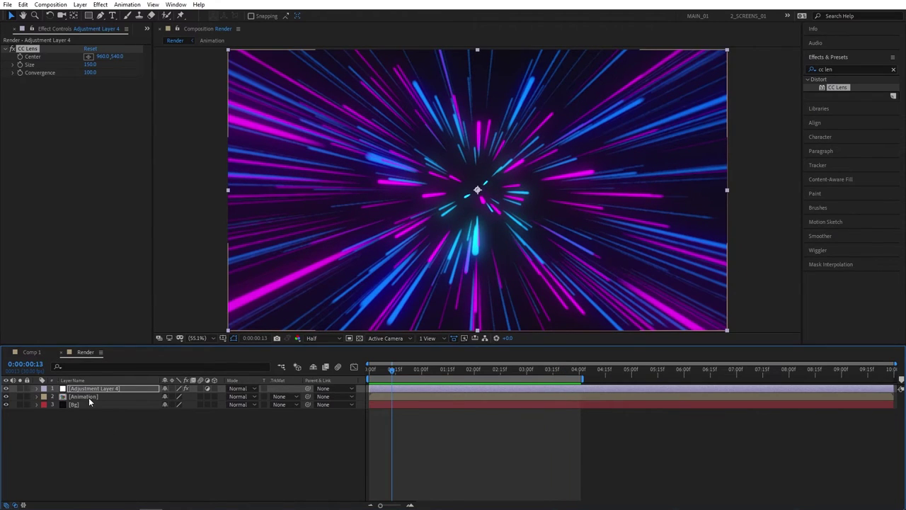
Step: Inside the Animation precomp, set the first Stars layer's CC Light Burst colour to bright green 72FF00
{"action": "double_click", "coordinate": [87, 394]}
{"action": "left_click", "coordinate": [88, 396]}
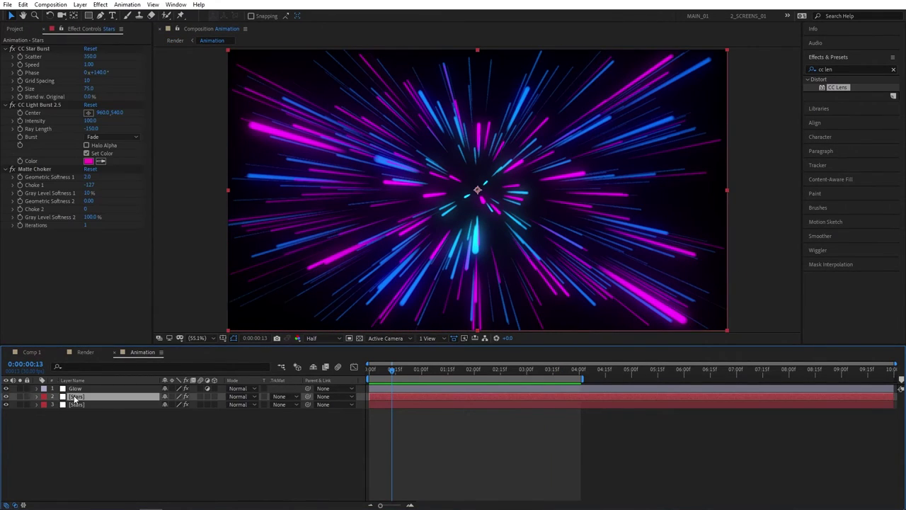
{"action": "left_click", "coordinate": [87, 161]}
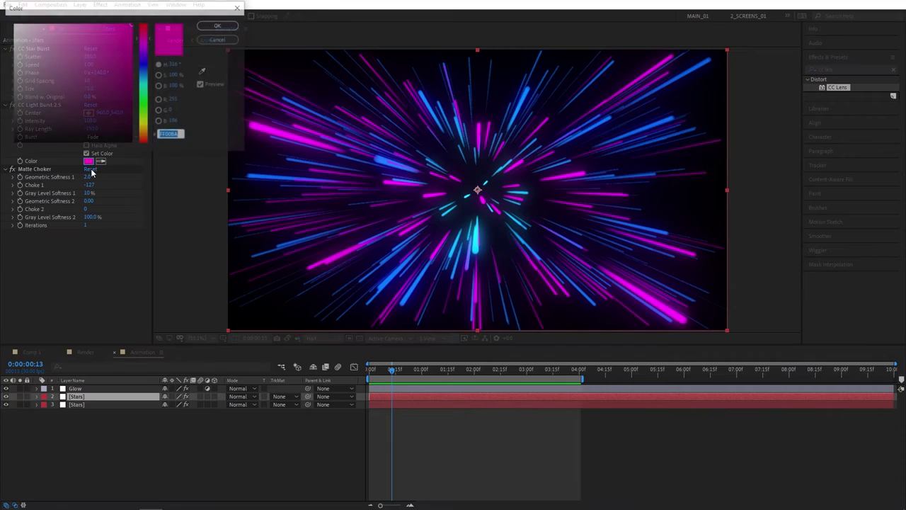
{"action": "left_click", "coordinate": [143, 111]}
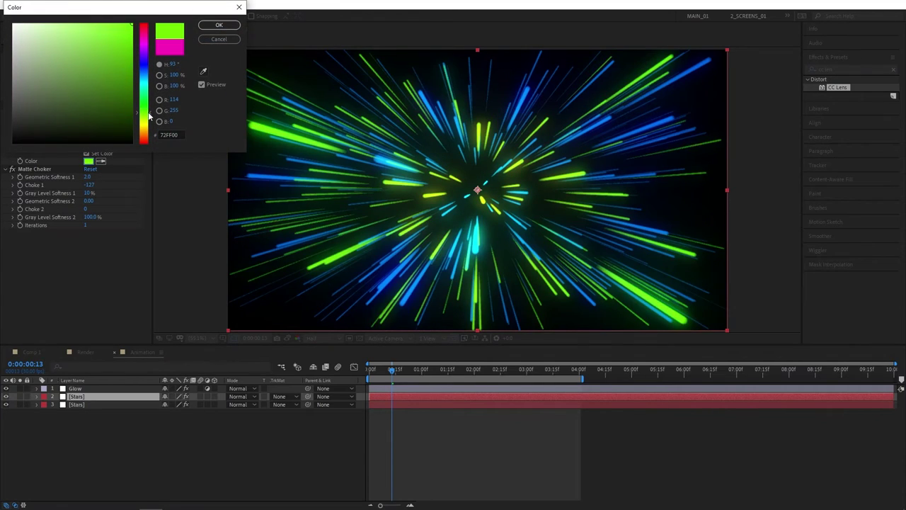
{"action": "left_click", "coordinate": [219, 25]}
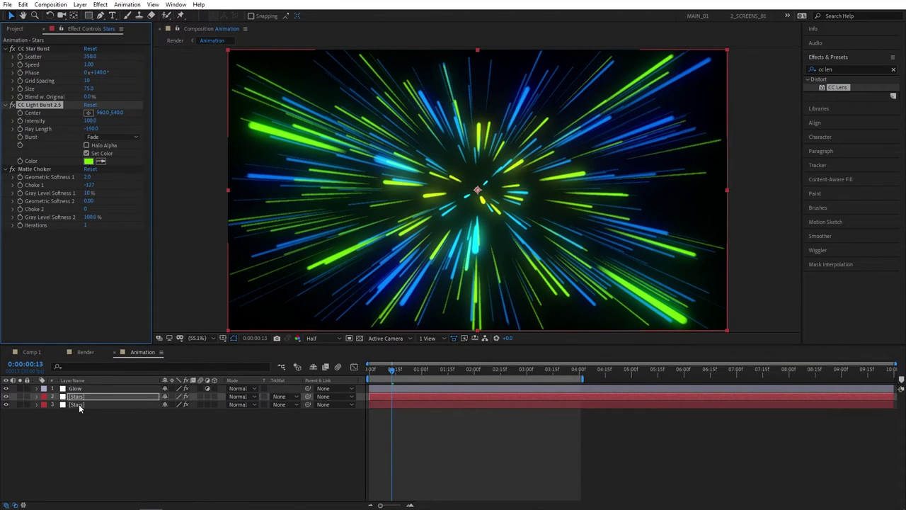
Step: Change the second Stars layer's light burst colour from blue to orange-red
{"action": "left_click", "coordinate": [78, 404]}
{"action": "left_click", "coordinate": [90, 161]}
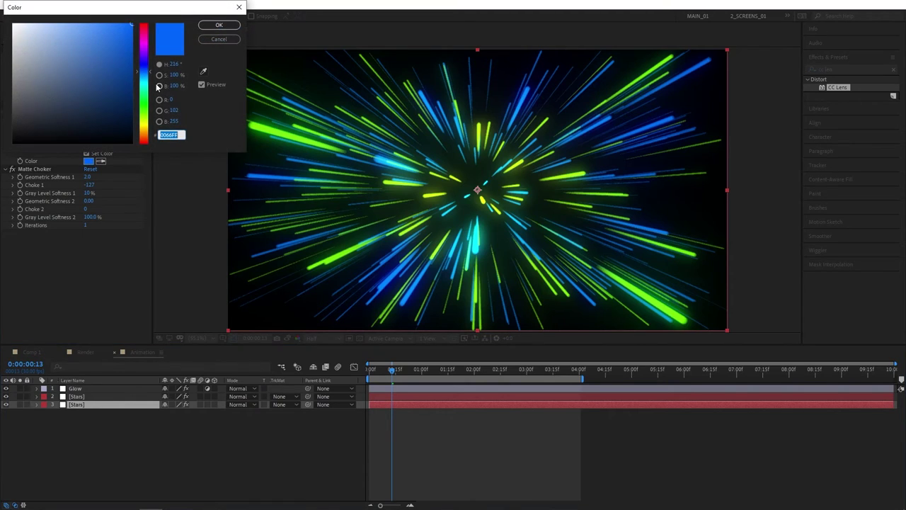
{"action": "left_click_drag", "start_coordinate": [145, 55], "coordinate": [153, 141]}
{"action": "left_click", "coordinate": [219, 25]}
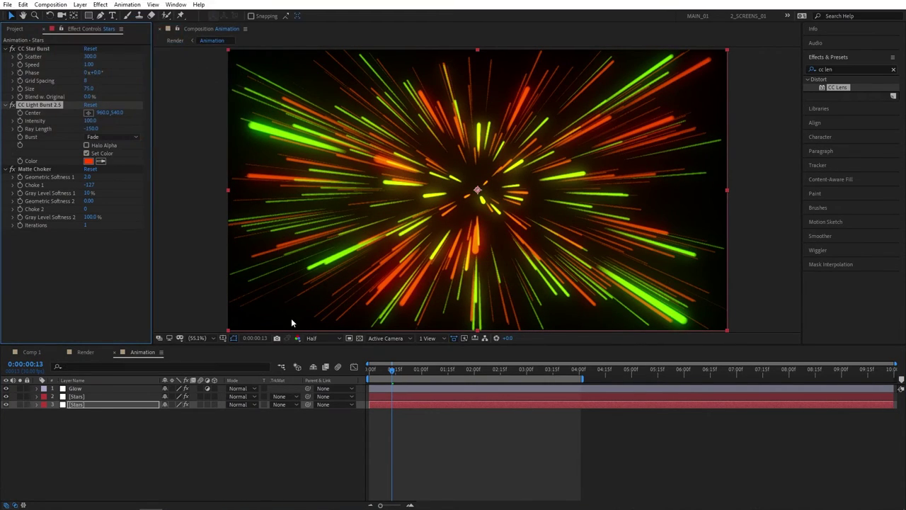
Step: Return to the Render comp and preview the green and orange lensed streaks
{"action": "left_click", "coordinate": [90, 351]}
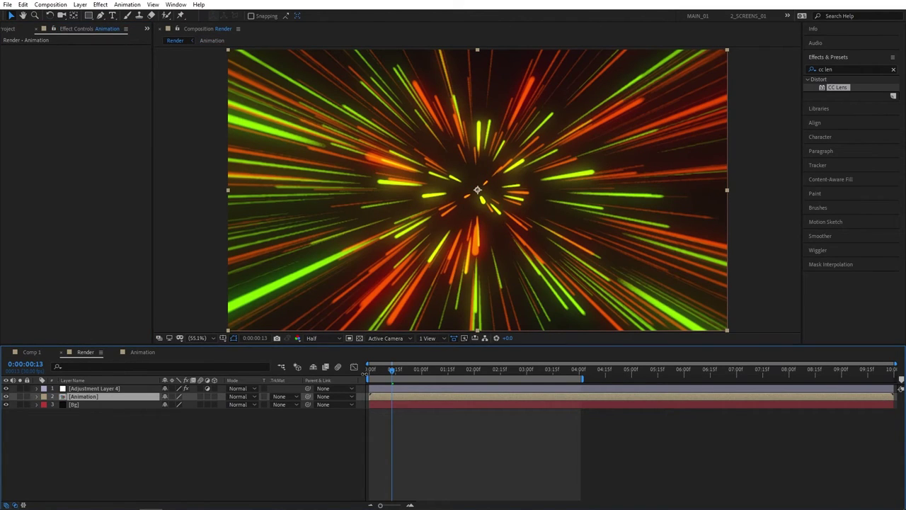
{"action": "key", "text": "space"}
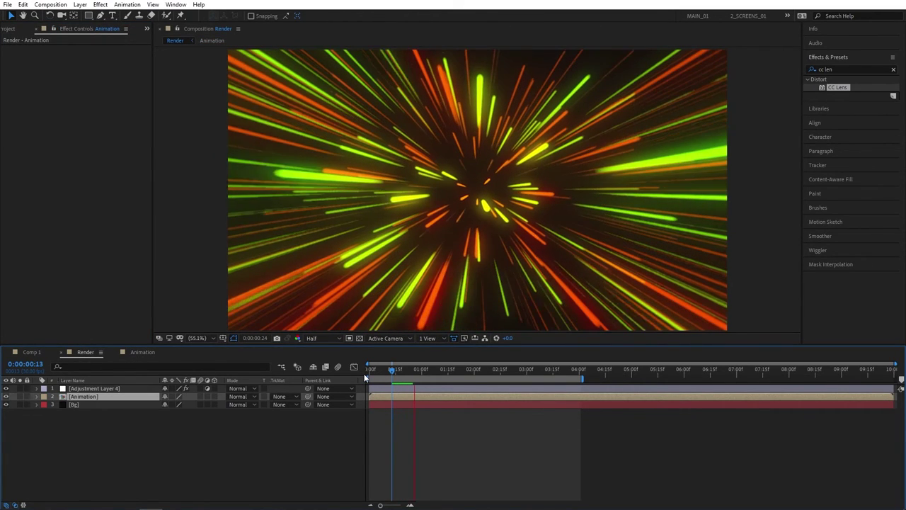
{"action": "key", "text": "space"}
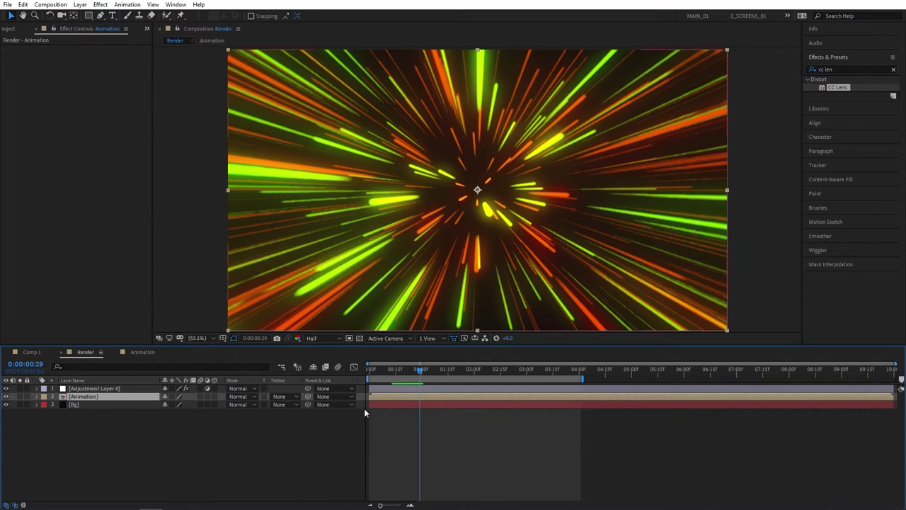
Step: Select Adjustment Layer 4 and search Effects & Presets for 'noise'
{"action": "left_click", "coordinate": [108, 387]}
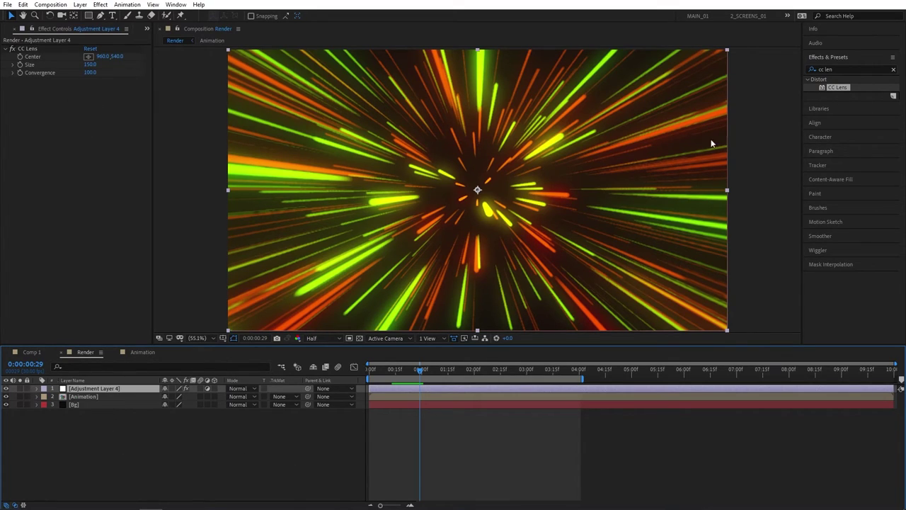
{"action": "left_click", "coordinate": [835, 68]}
{"action": "type", "text": "noise"}
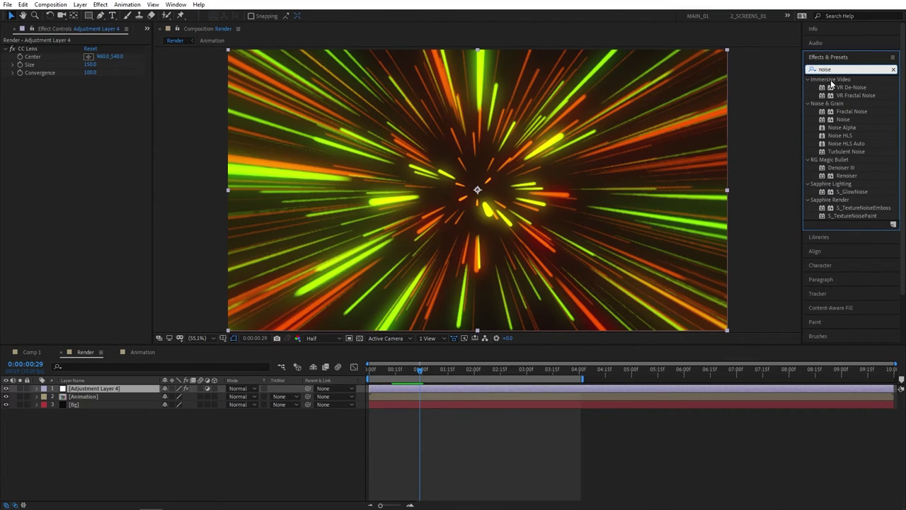
Step: Apply the Noise effect to Adjustment Layer 4 at 10% with Use Color Noise turned off
{"action": "left_click_drag", "start_coordinate": [847, 120], "coordinate": [106, 387]}
{"action": "left_click", "coordinate": [88, 88]}
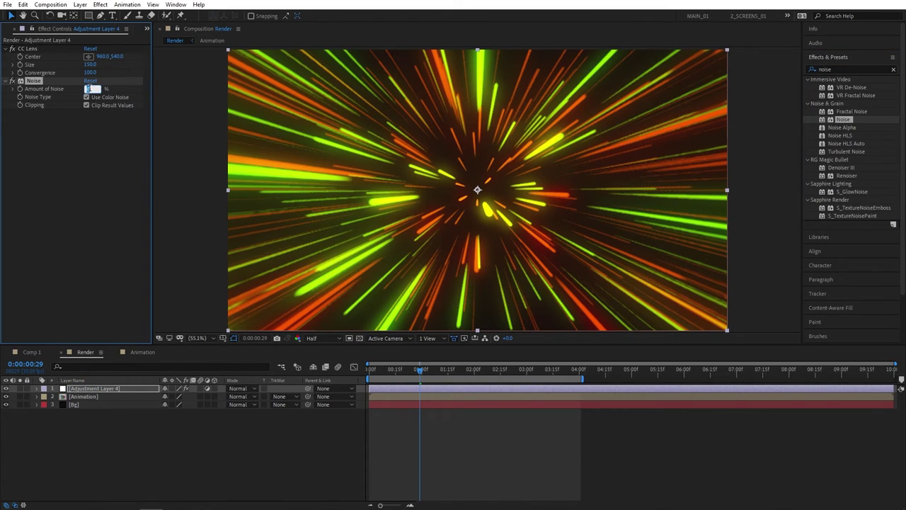
{"action": "type", "text": "10"}
{"action": "key", "text": "Return"}
{"action": "left_click", "coordinate": [86, 97]}
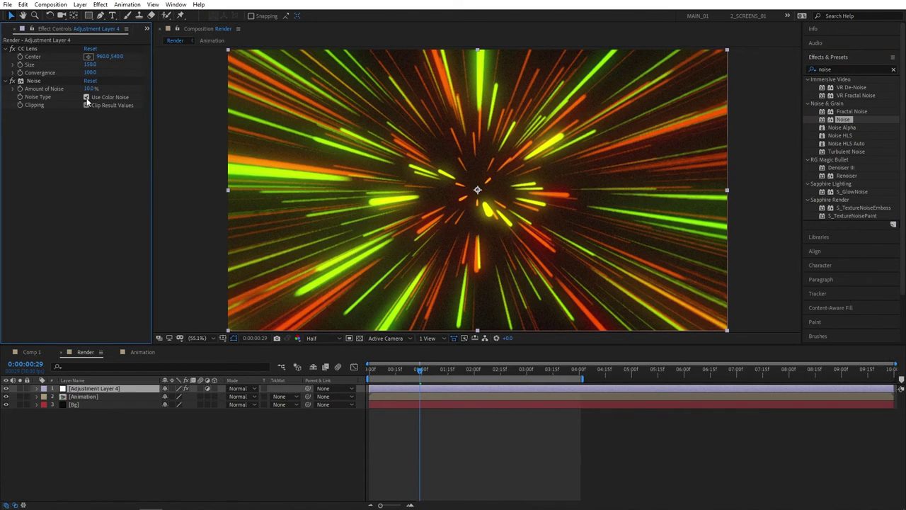
Step: Deselect the layer to judge the grain and lower Amount of Noise to 6%
{"action": "key", "text": "F2"}
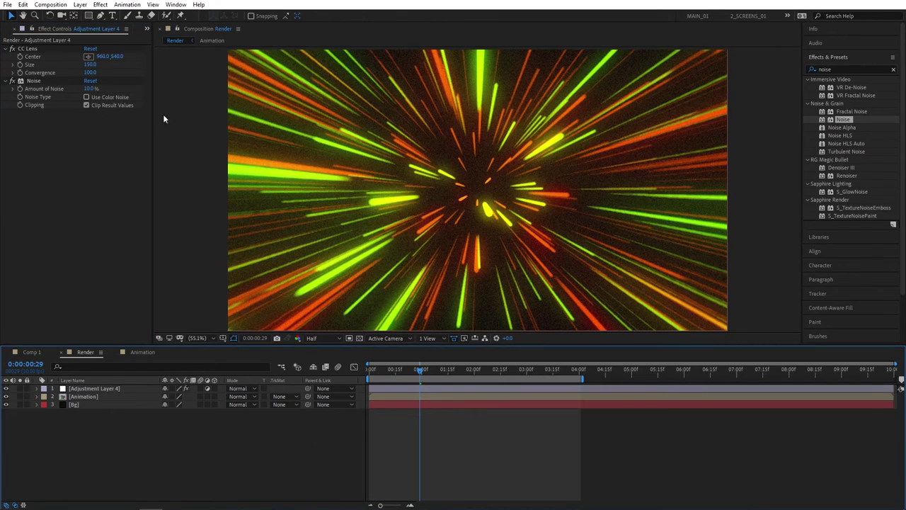
{"action": "left_click", "coordinate": [90, 89]}
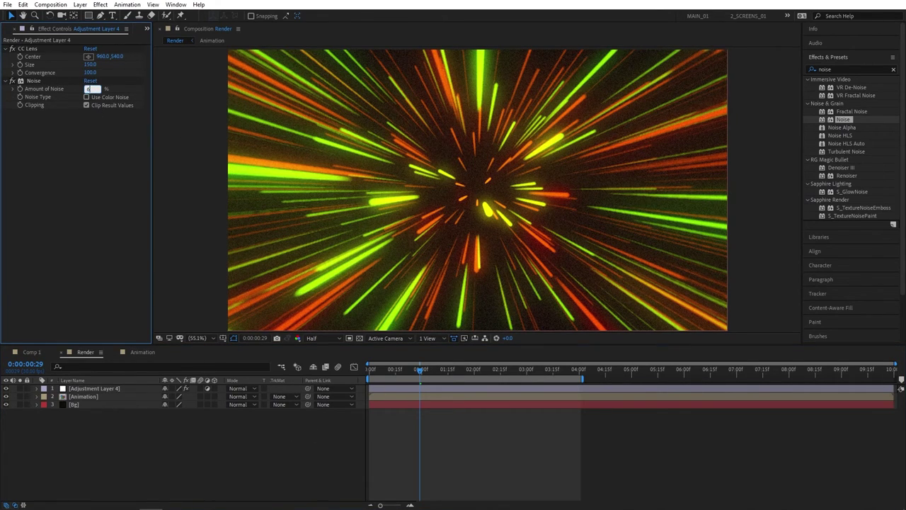
{"action": "type", "text": "6"}
{"action": "key", "text": "Return"}
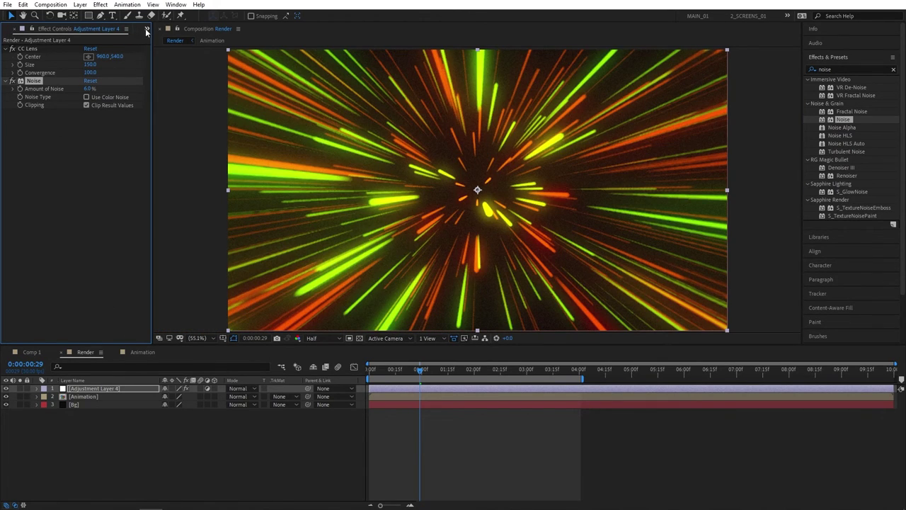
{"action": "key", "text": "ctrl+0"}
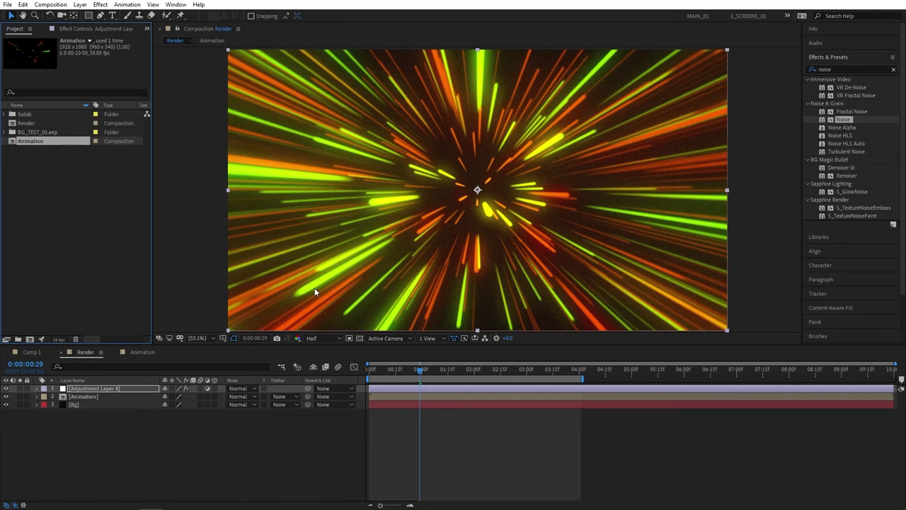
{"action": "left_click", "coordinate": [281, 441]}
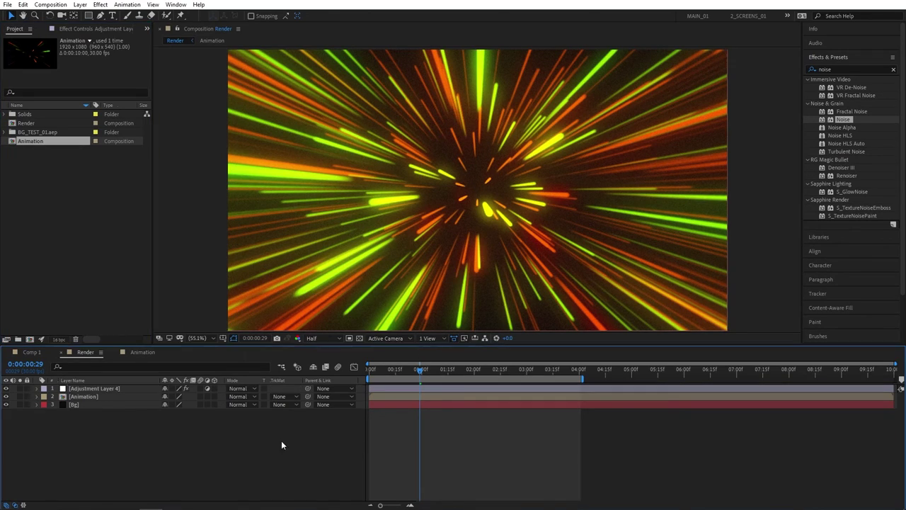
{"action": "left_click", "coordinate": [402, 373]}
{"action": "mouse_move", "coordinate": [388, 375]}
{"action": "left_mouse_down"}
{"action": "mouse_move", "coordinate": [460, 373]}
{"action": "mouse_move", "coordinate": [395, 373]}
{"action": "left_mouse_up"}
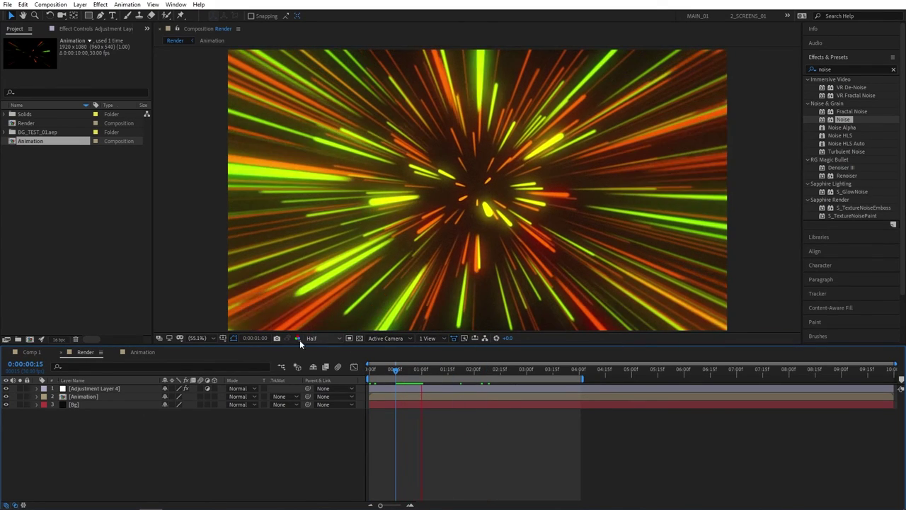
{"action": "left_click", "coordinate": [569, 369]}
{"action": "left_click_drag", "start_coordinate": [570, 371], "coordinate": [366, 380]}
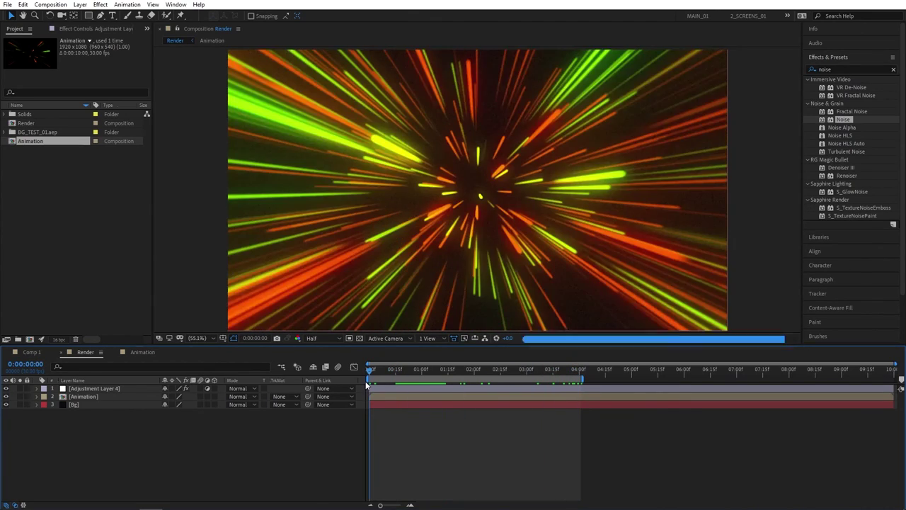
{"action": "key", "text": "space"}
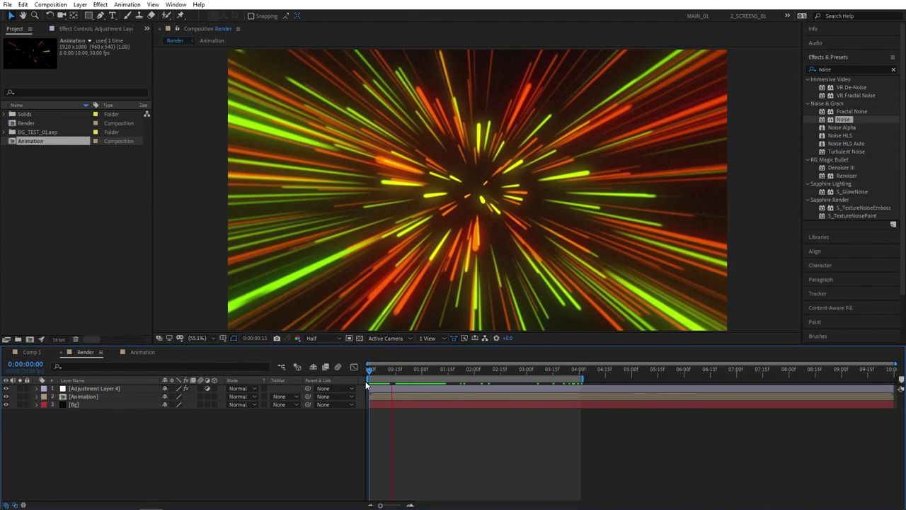